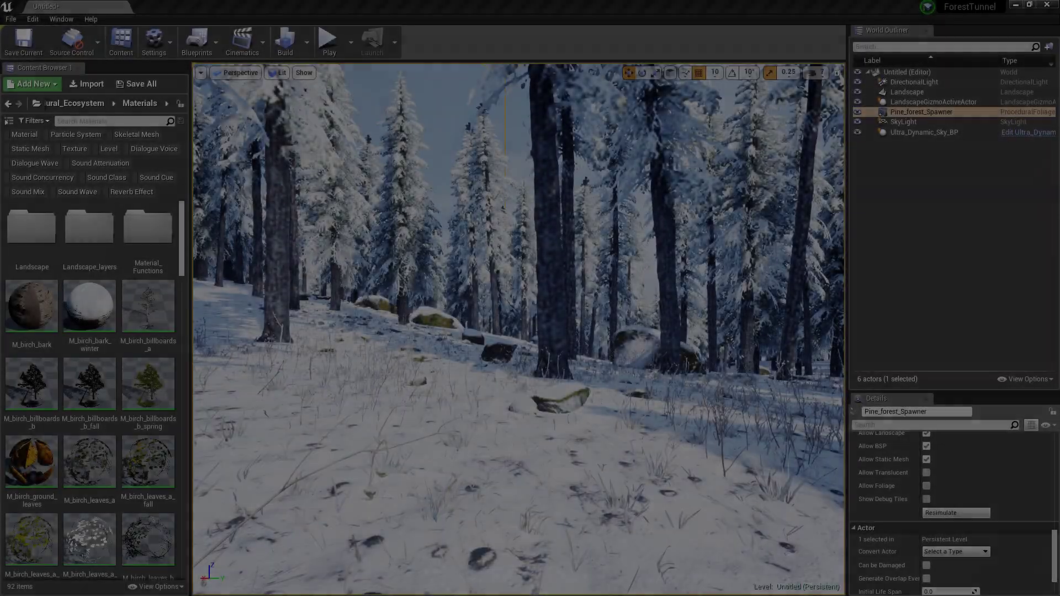
# Delete the DirectionalLight and SkyLight actors from the level.
pyautogui.press('f')
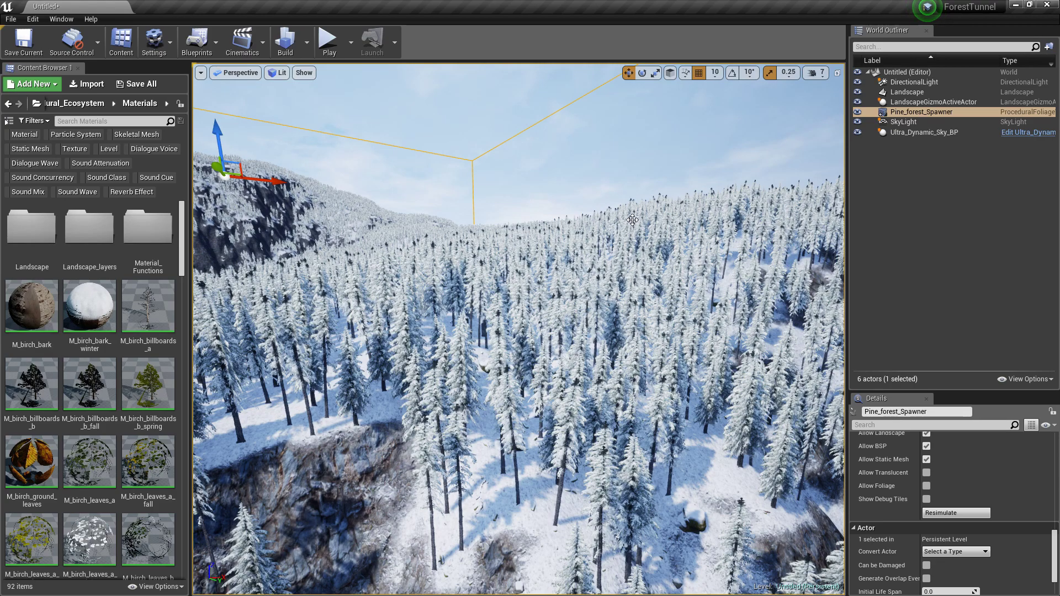
pyautogui.press('f')
pyautogui.moveTo(518, 331); pyautogui.dragTo(608, 376, button='right')
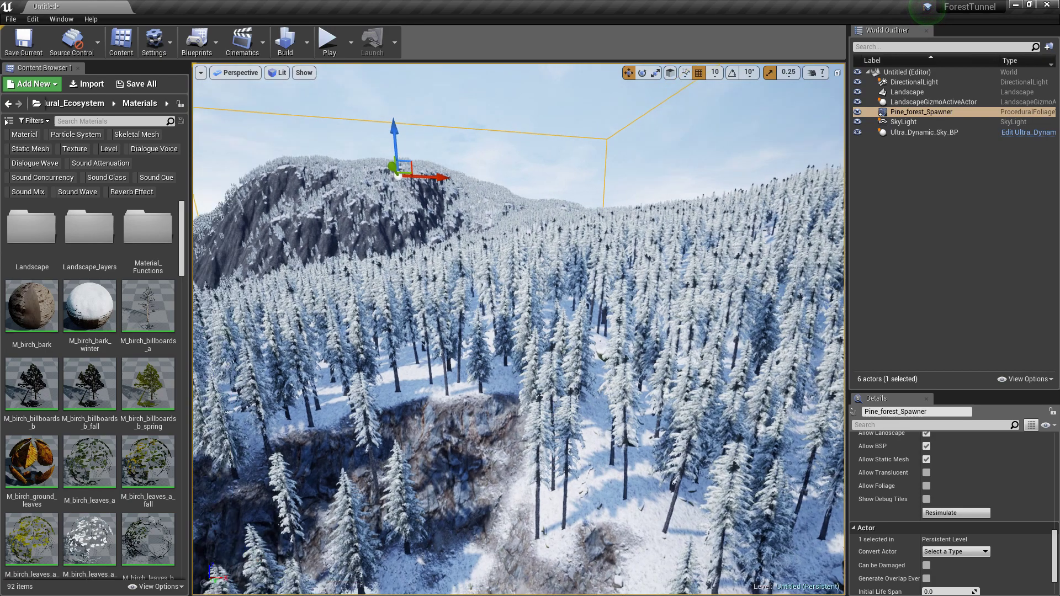
pyautogui.moveTo(387, 276); pyautogui.dragTo(309, 276, button='right')
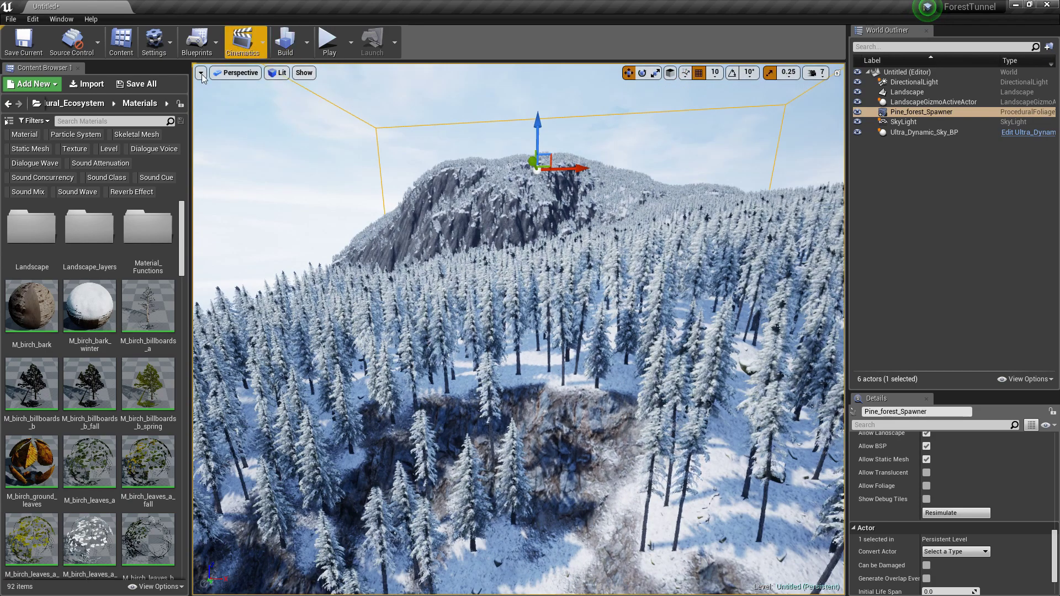
pyautogui.click(912, 83)
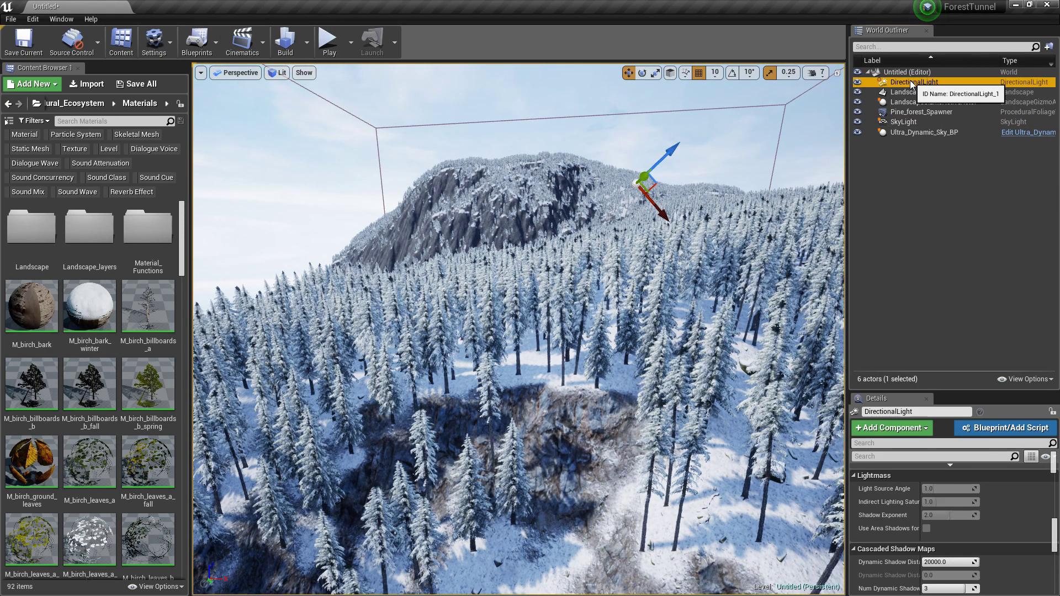
pyautogui.press('Delete')
pyautogui.click(906, 111)
pyautogui.press('Delete')
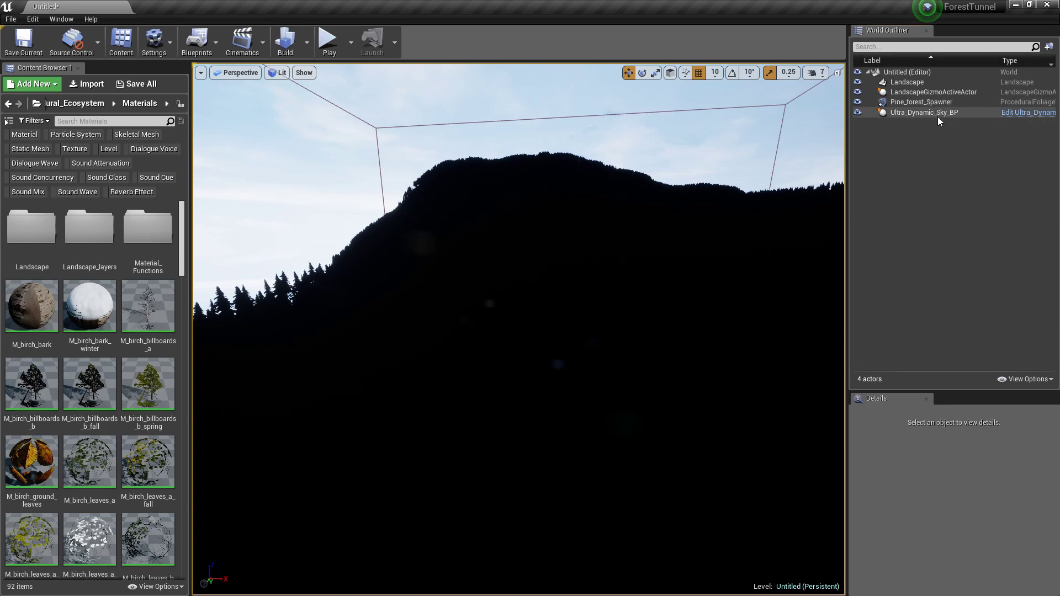
# Delete Ultra_Dynamic_Sky_BP and save all unsaved packages.
pyautogui.click(937, 117)
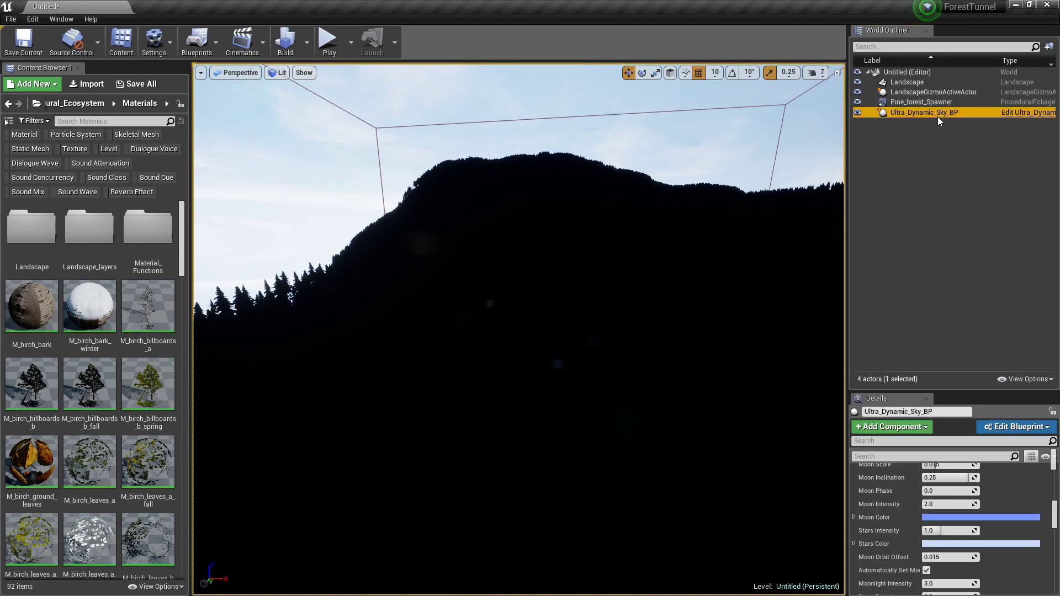
pyautogui.press('Delete')
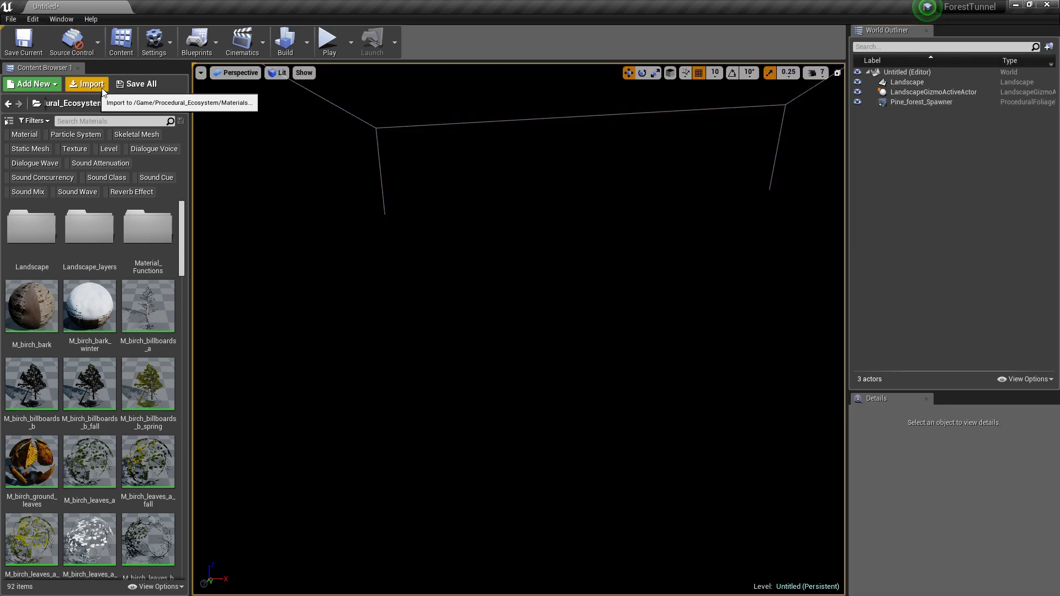
pyautogui.click(137, 84)
pyautogui.click(620, 406)
pyautogui.write('SnowBiome')
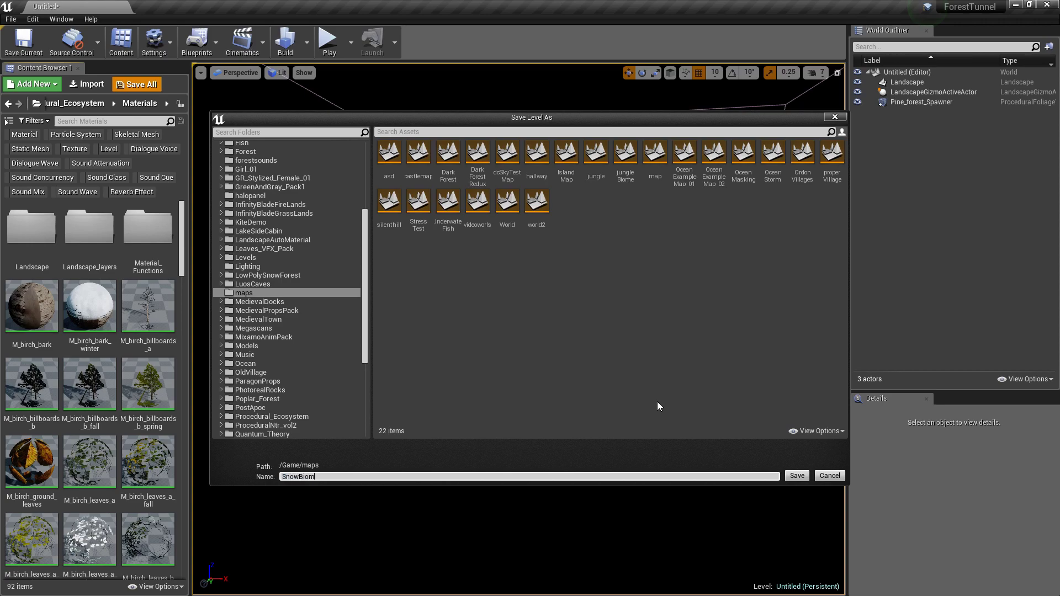
# Save the level as SnowBiome in /Game/maps, dismiss the Message Log, and tilt the jungle view up.
pyautogui.press('Return')
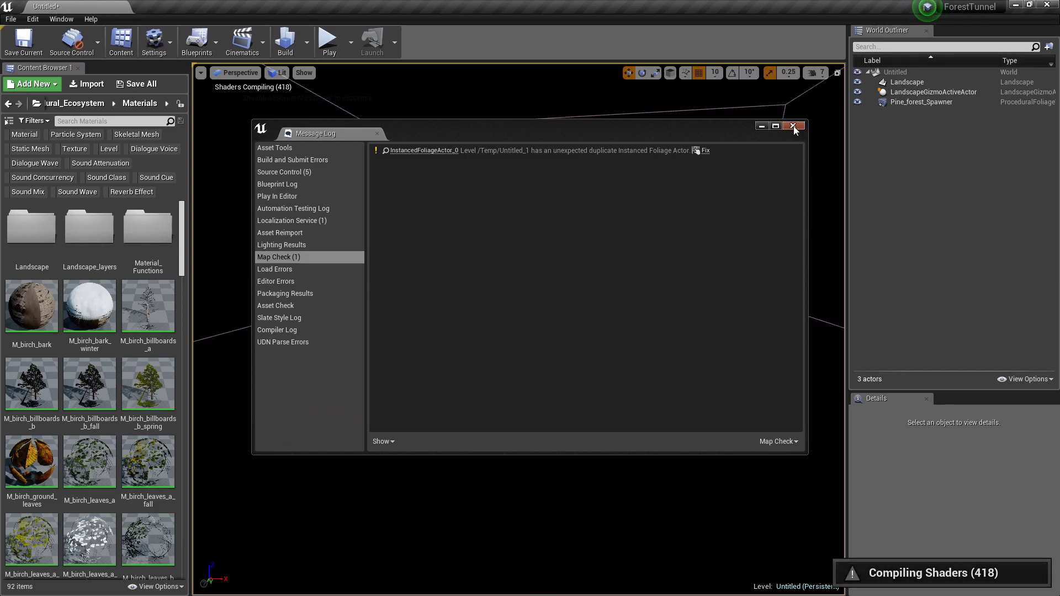
pyautogui.click(793, 125)
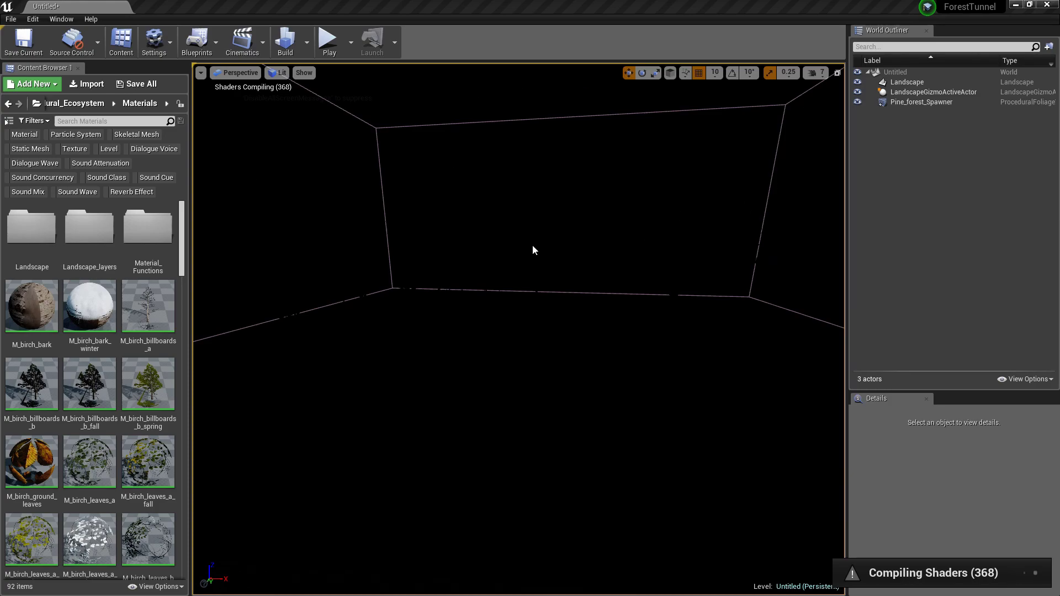
pyautogui.moveTo(516, 209); pyautogui.dragTo(516, 190, button='right')
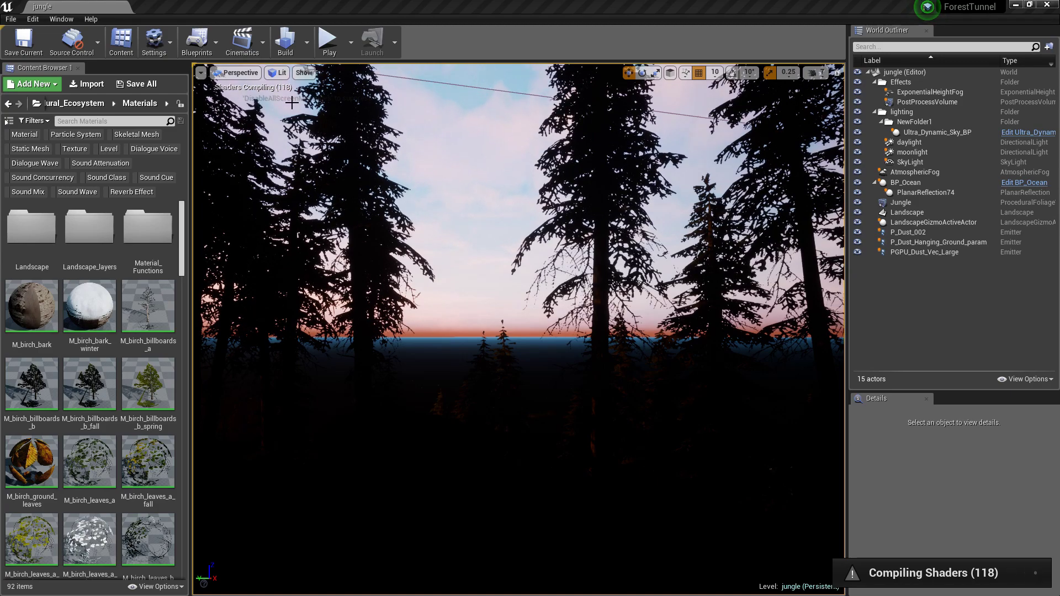
# Switch the viewport view mode to Wireframe, then to Unlit.
pyautogui.click(279, 73)
pyautogui.click(292, 116)
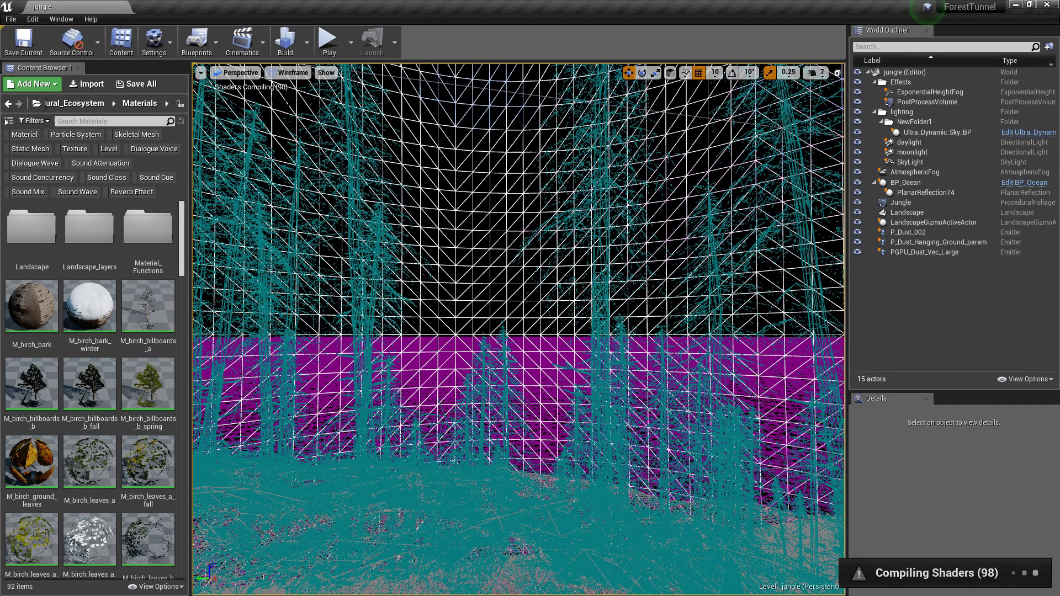
pyautogui.click(284, 73)
pyautogui.click(295, 109)
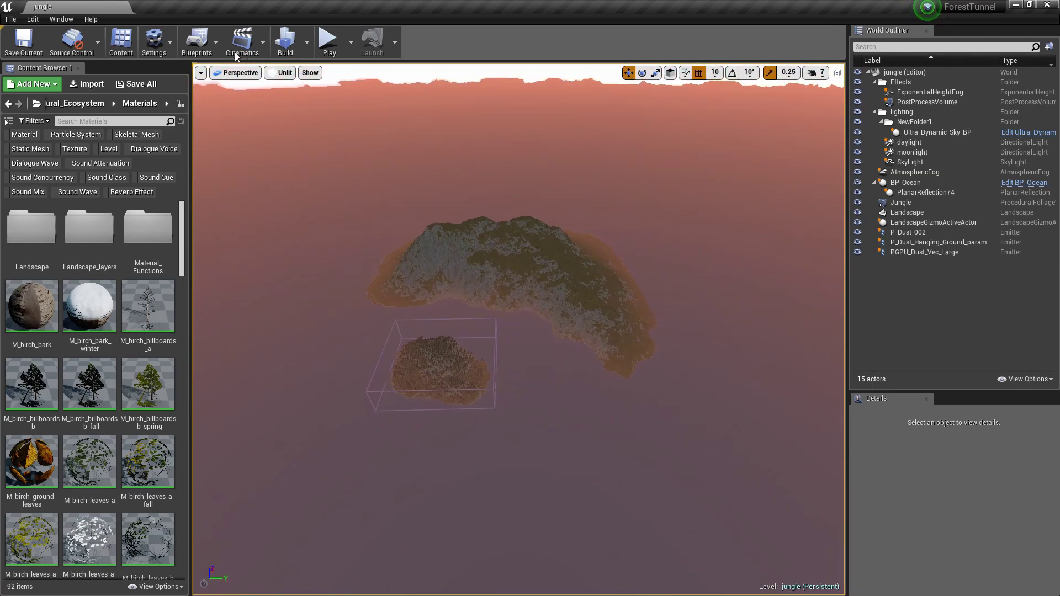
pyautogui.click(33, 19)
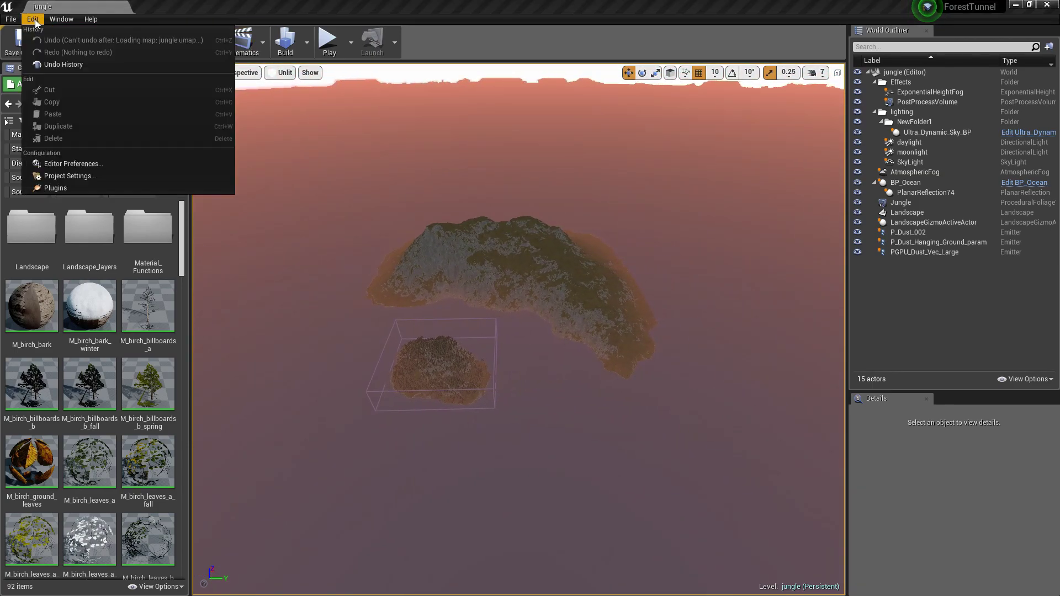
pyautogui.moveTo(61, 19)
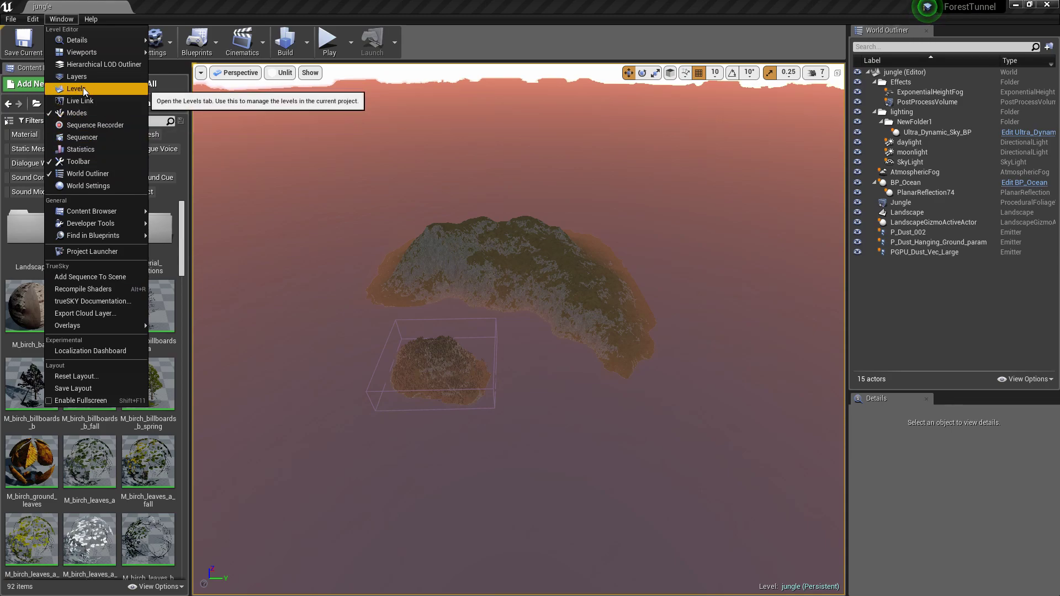
pyautogui.click(425, 226)
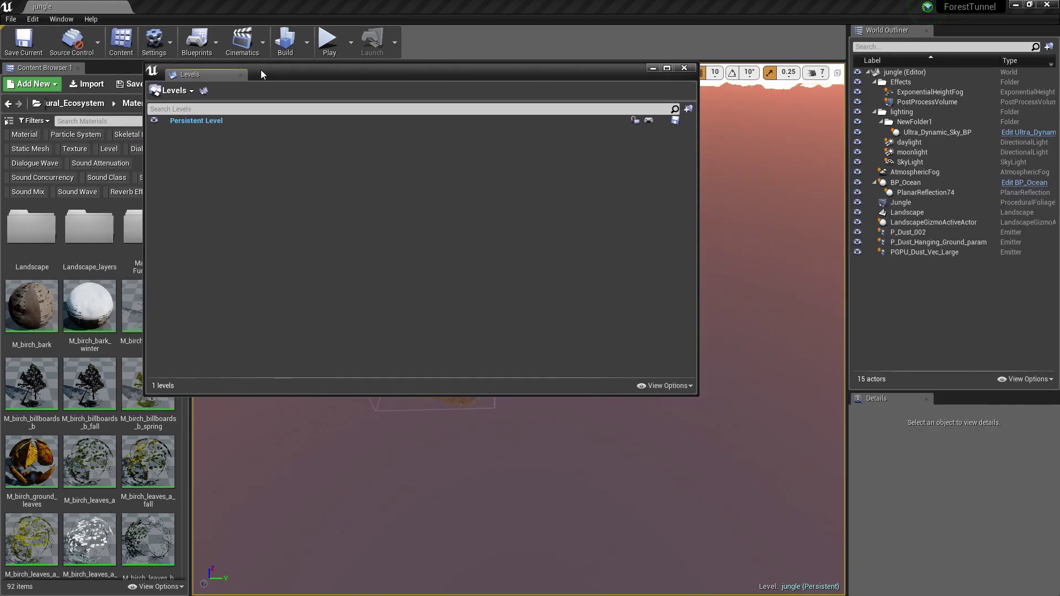
pyautogui.click(272, 132)
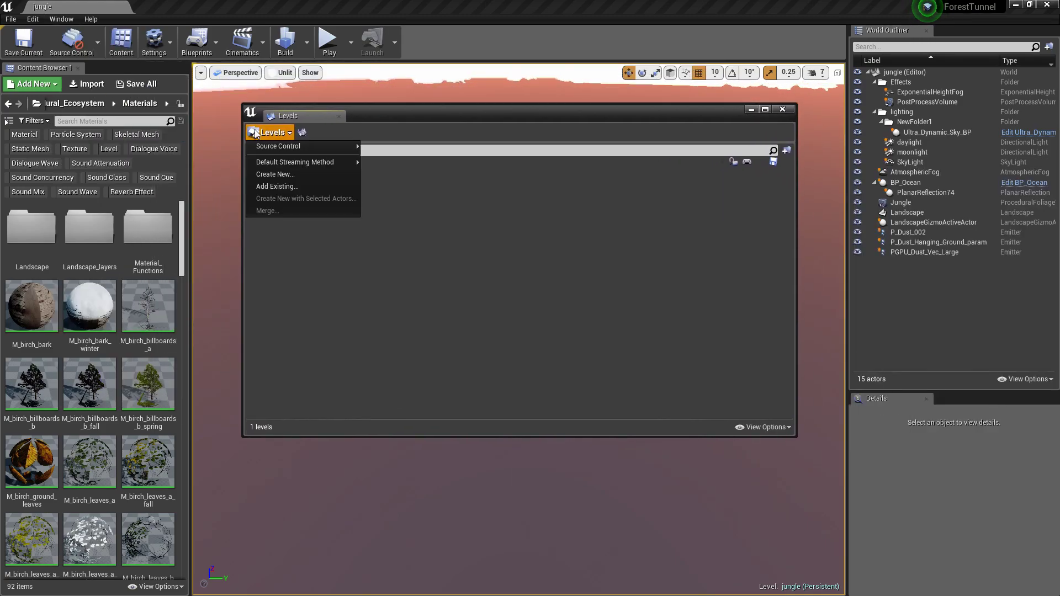
pyautogui.click(317, 186)
pyautogui.doubleClick(418, 203)
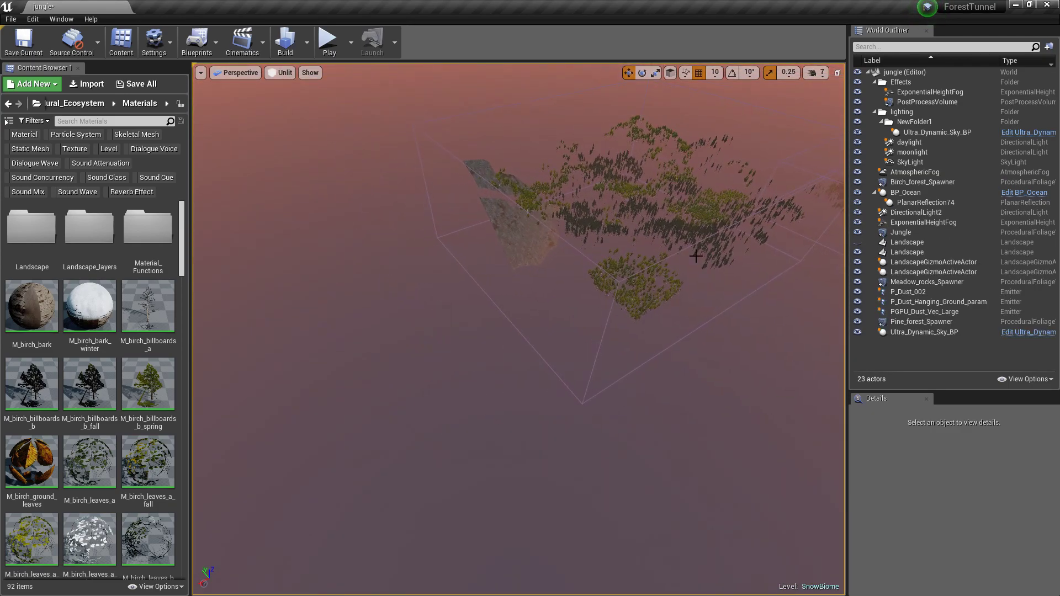
pyautogui.click(859, 243)
pyautogui.click(859, 243)
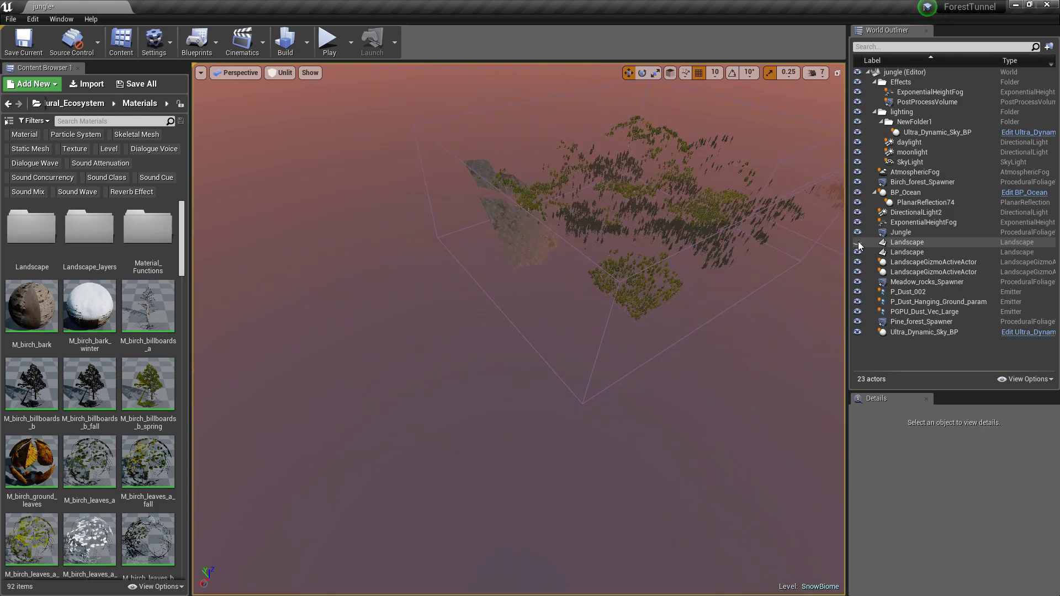
pyautogui.click(859, 245)
pyautogui.click(858, 244)
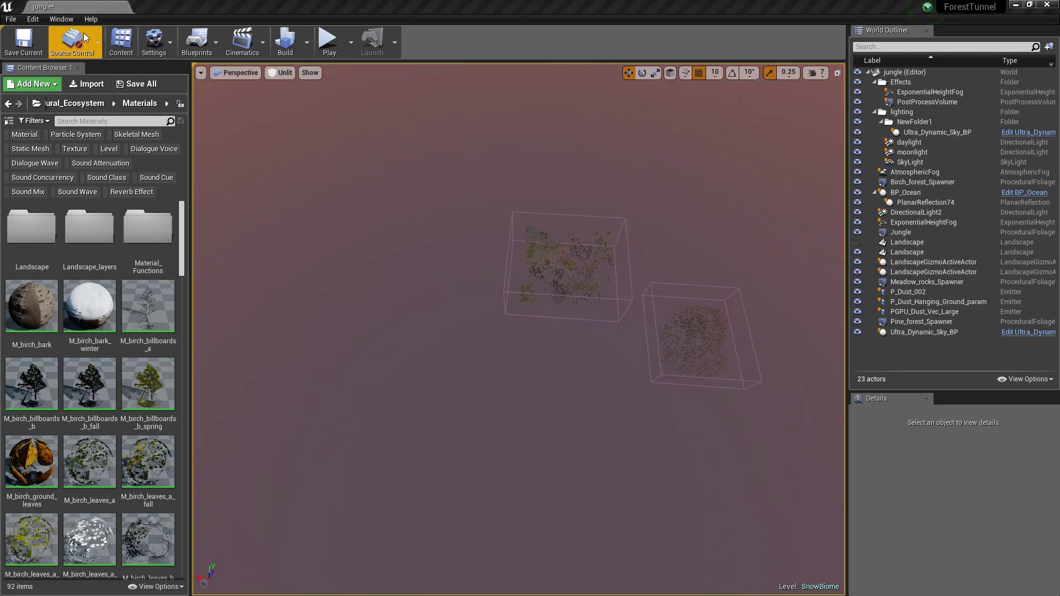
pyautogui.click(62, 19)
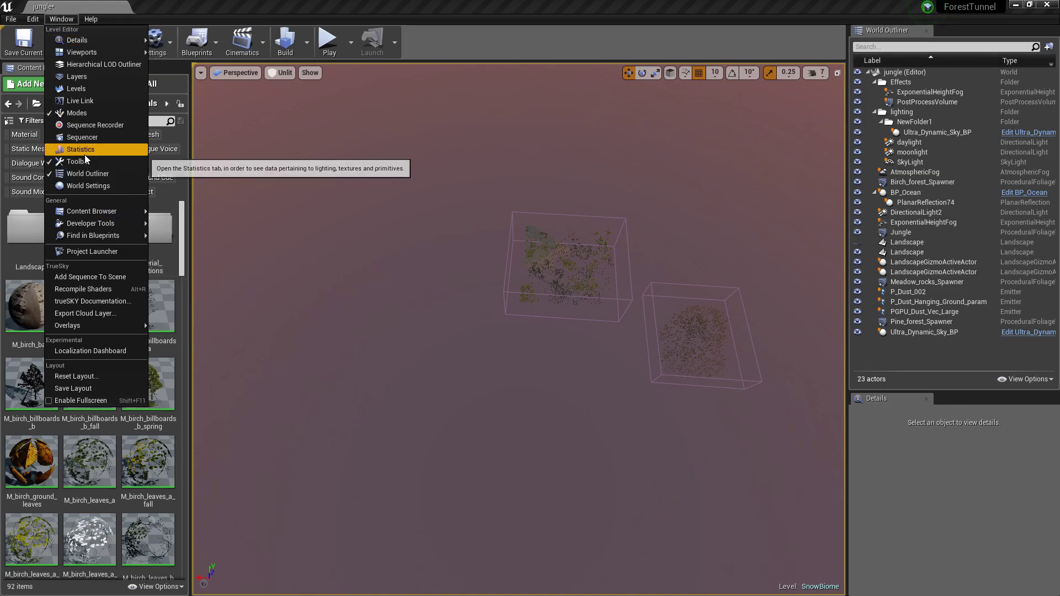
pyautogui.click(75, 89)
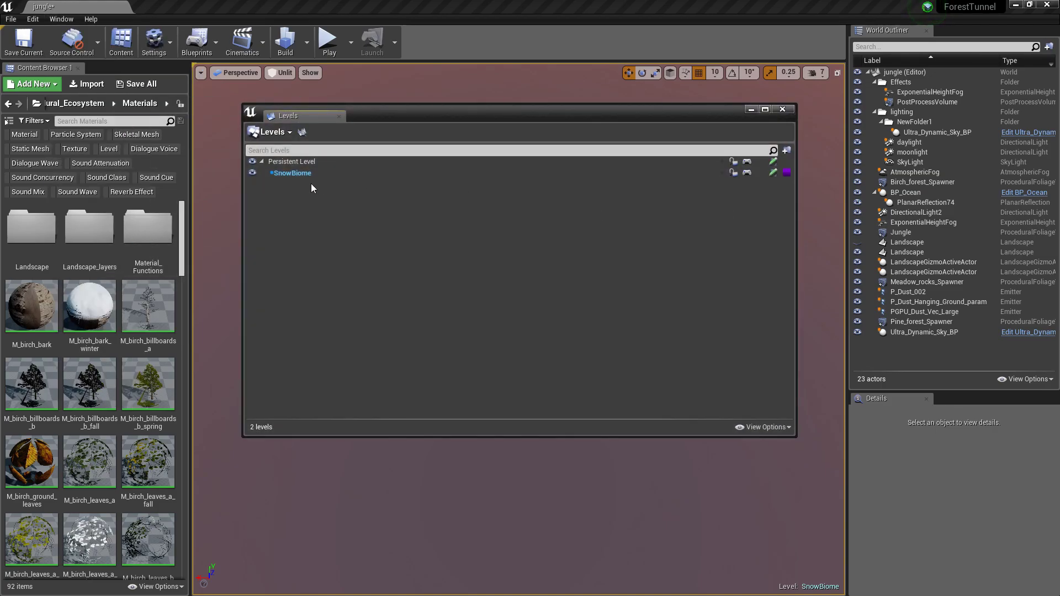
pyautogui.doubleClick(293, 172)
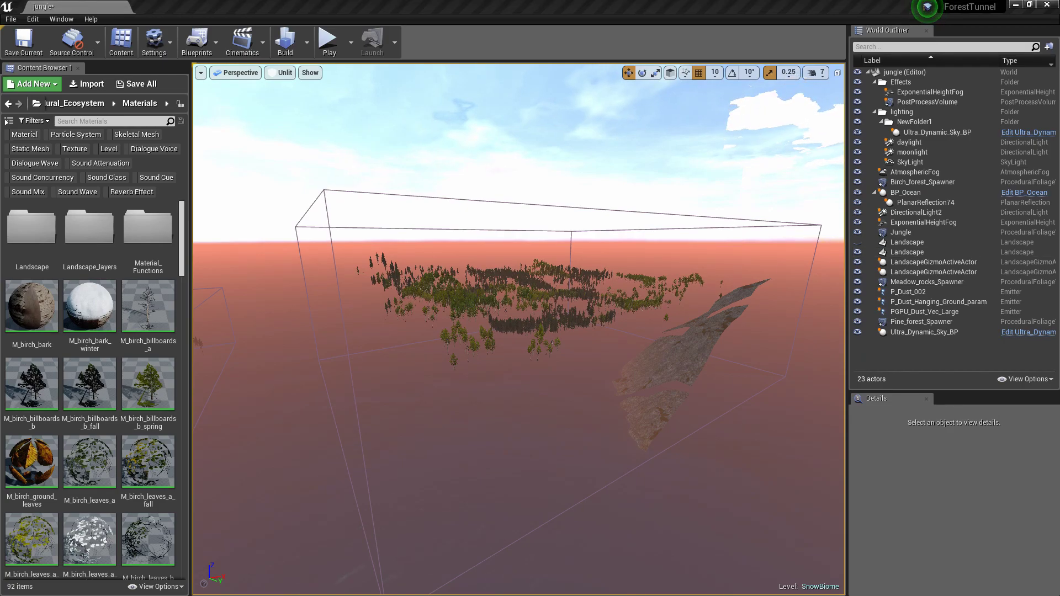
pyautogui.moveTo(518, 331); pyautogui.dragTo(519, 331, button='right')
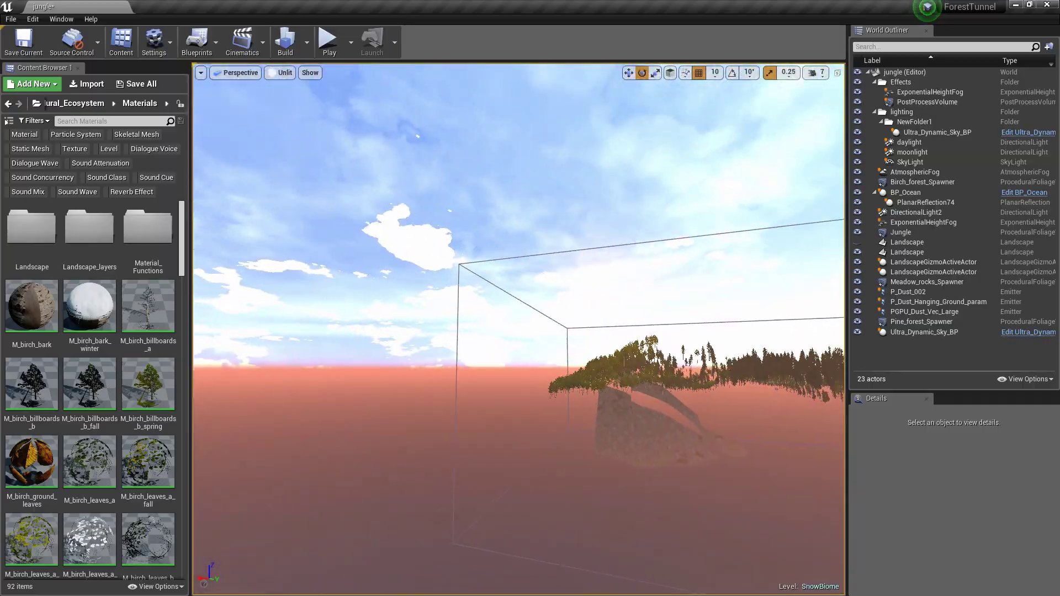
pyautogui.moveTo(696, 320); pyautogui.dragTo(696, 320, button='right')
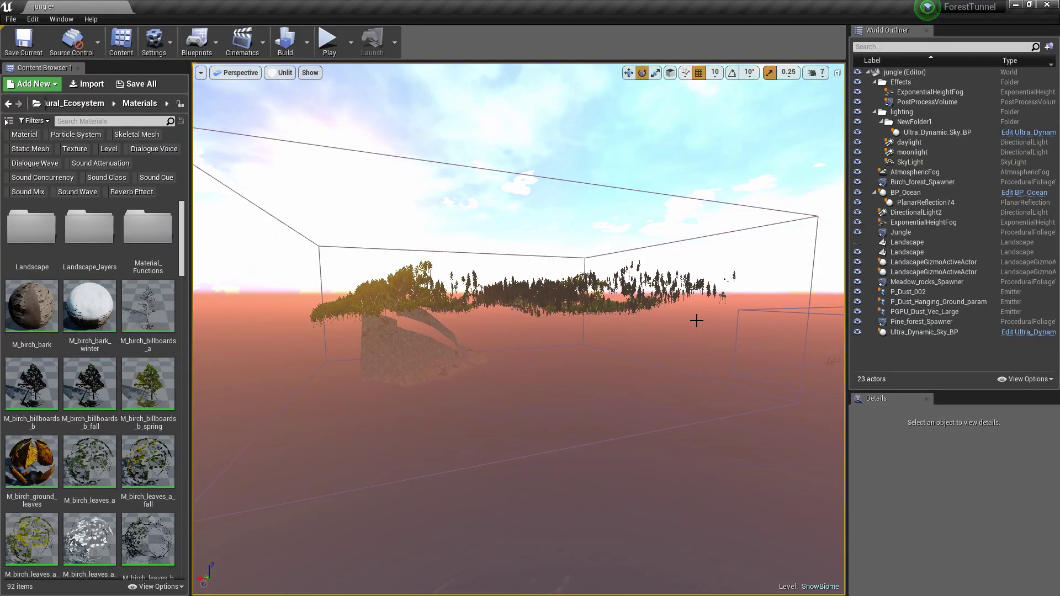
pyautogui.doubleClick(906, 252)
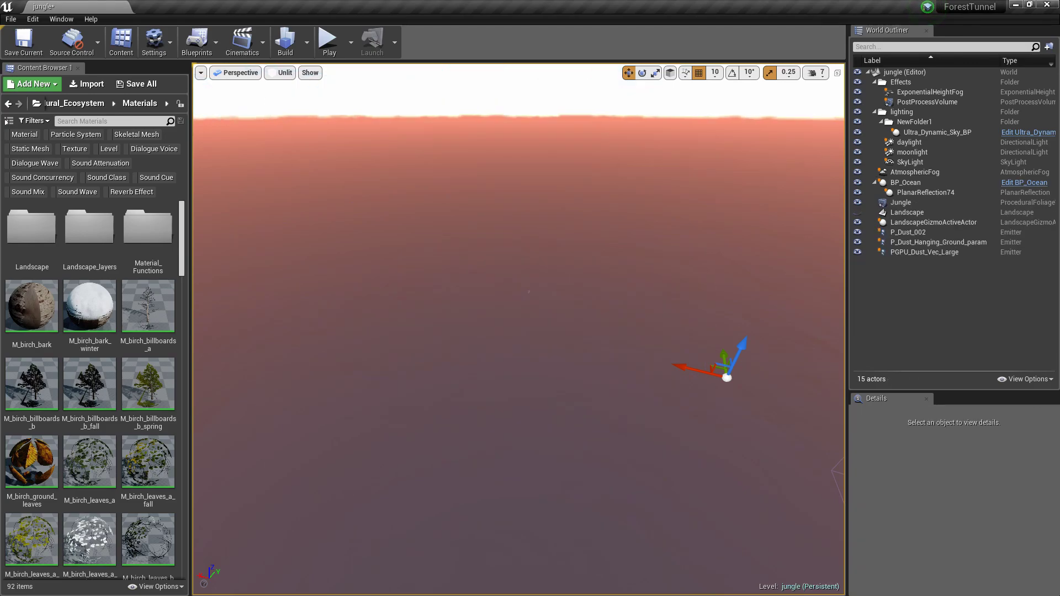
# Delete the Landscape and Birch_forest_Spawner, keeping the referenced directional light.
pyautogui.click(857, 212)
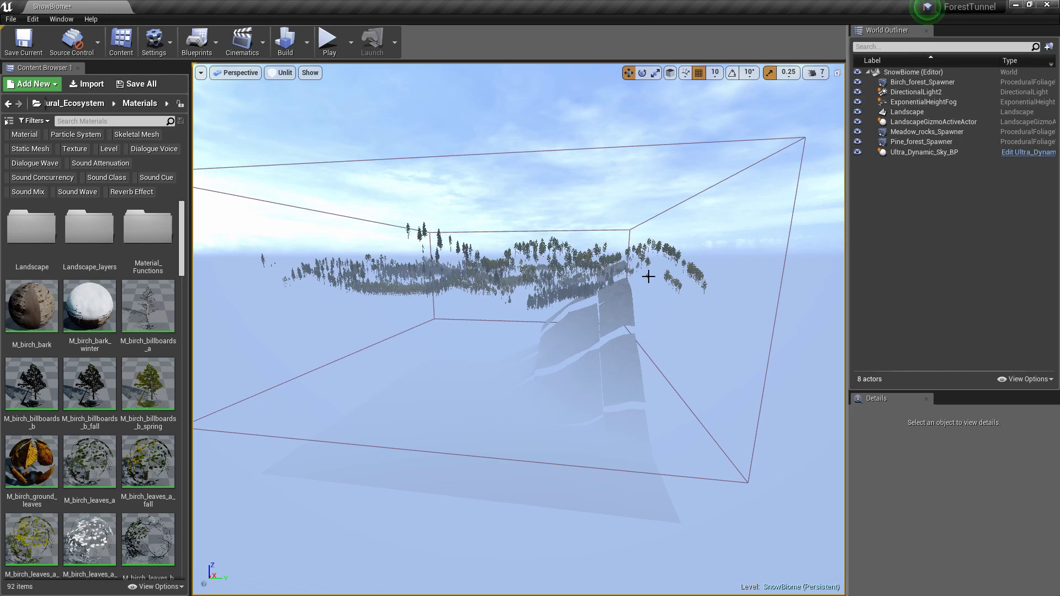
pyautogui.click(906, 112)
pyautogui.press('Delete')
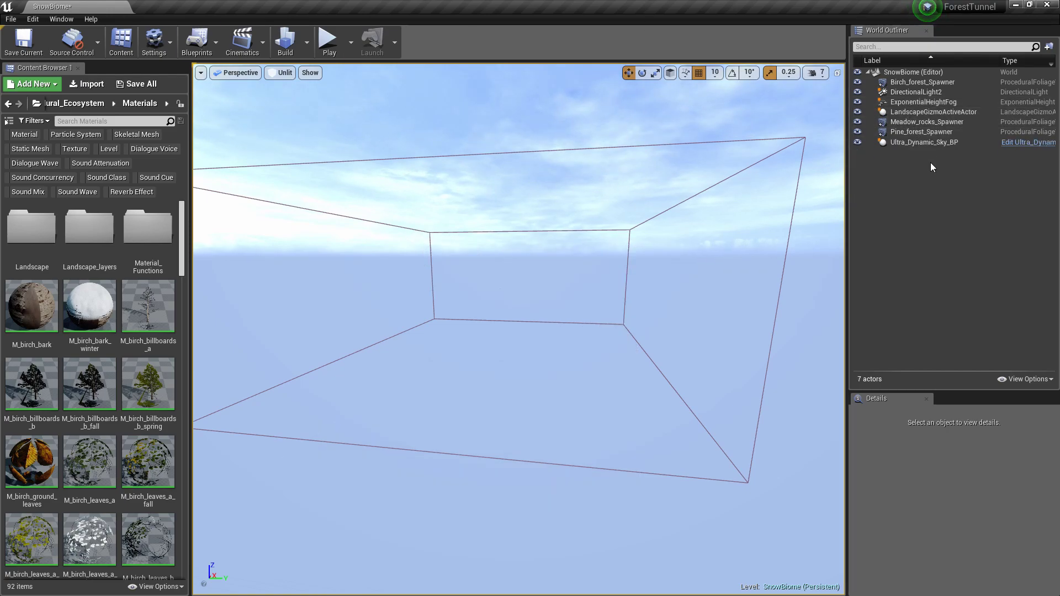
pyautogui.click(905, 81)
pyautogui.press('Delete')
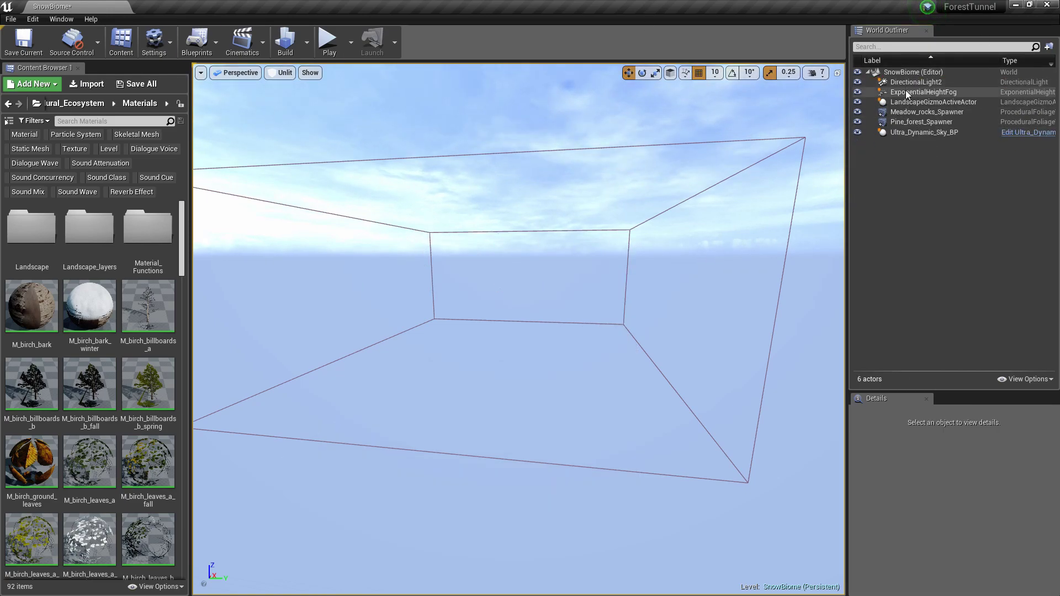
pyautogui.click(905, 85)
pyautogui.press('Delete')
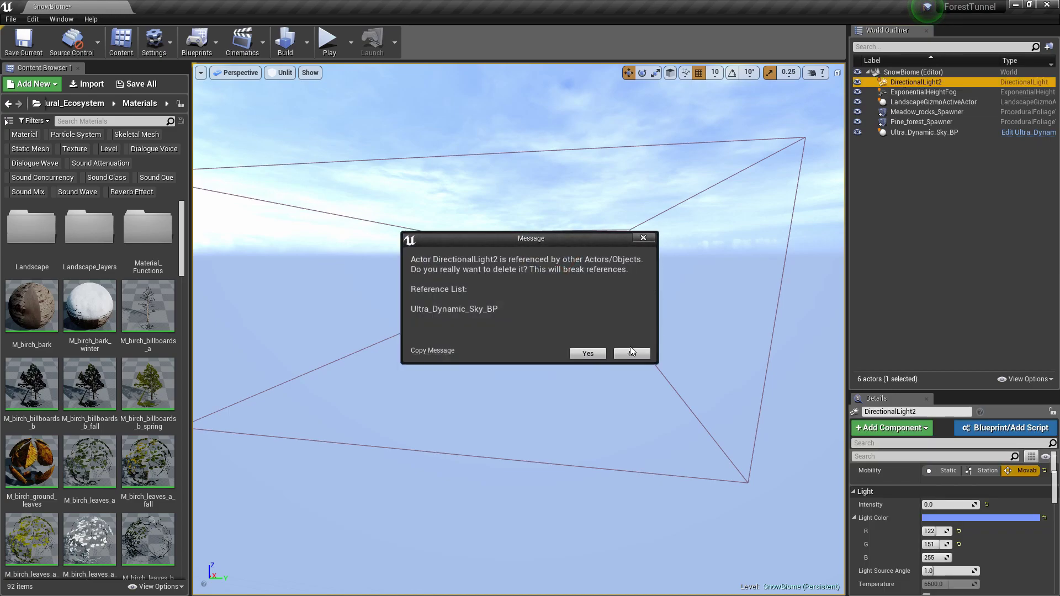
pyautogui.click(633, 354)
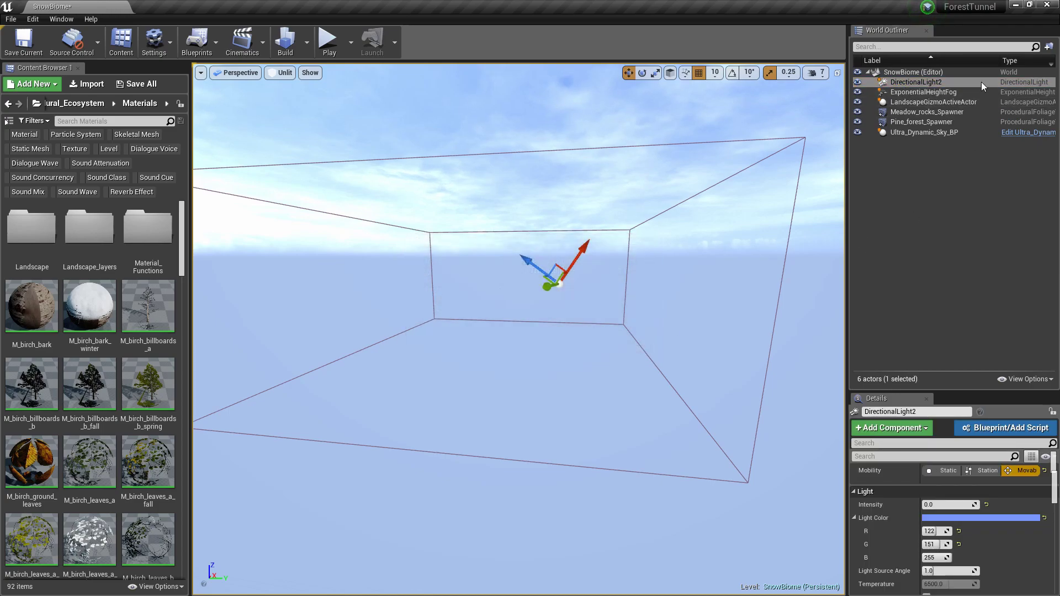
# Delete Meadow_rocks_Spawner and Pine_forest_Spawner, then clear the selection.
pyautogui.click(918, 113)
pyautogui.press('Delete')
pyautogui.click(915, 111)
pyautogui.press('Delete')
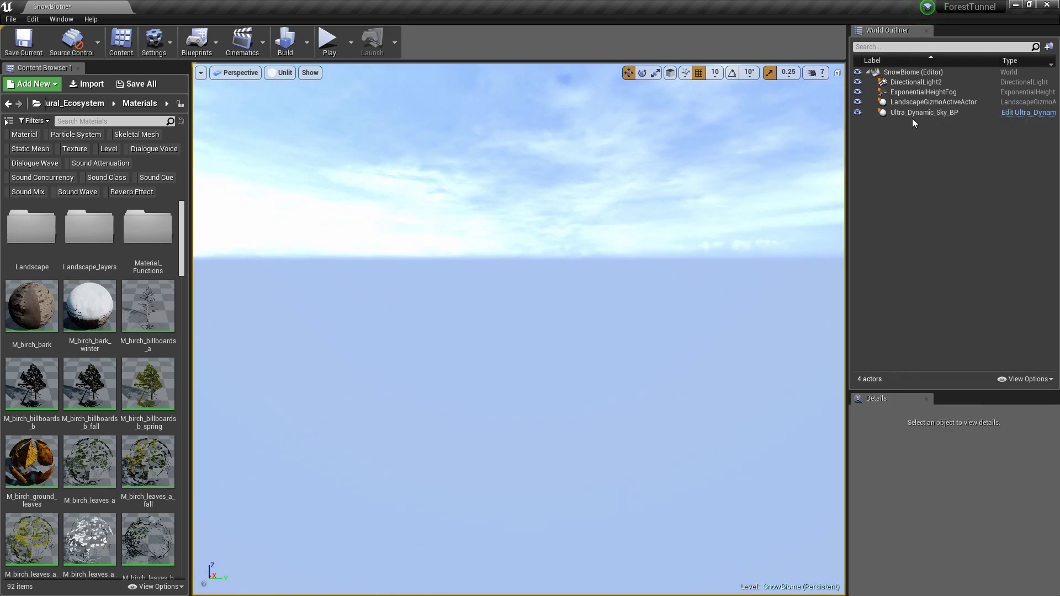
pyautogui.click(913, 117)
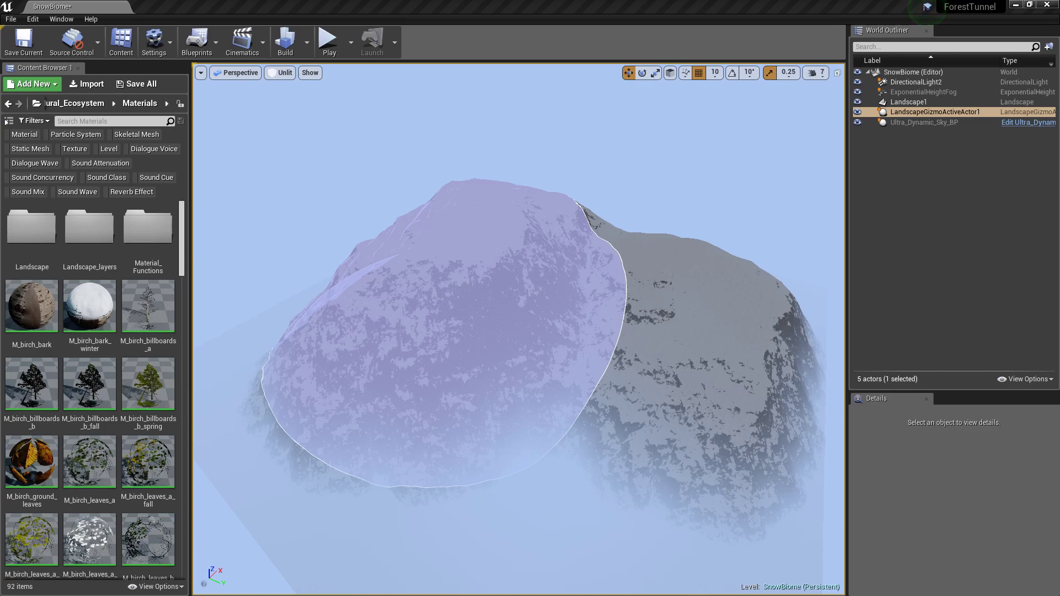
# Restore Pine_forest_Spawner into the SnowBiome level.
pyautogui.click(547, 237)
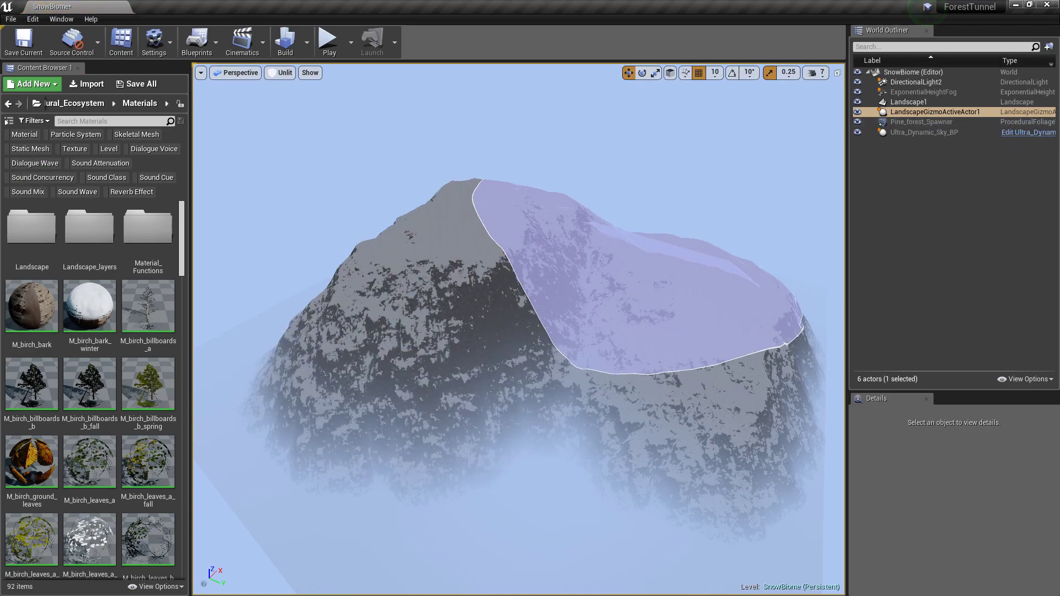
# Set the Pine_forest_Spawner scale to X 900 and Y 950.
pyautogui.click(907, 124)
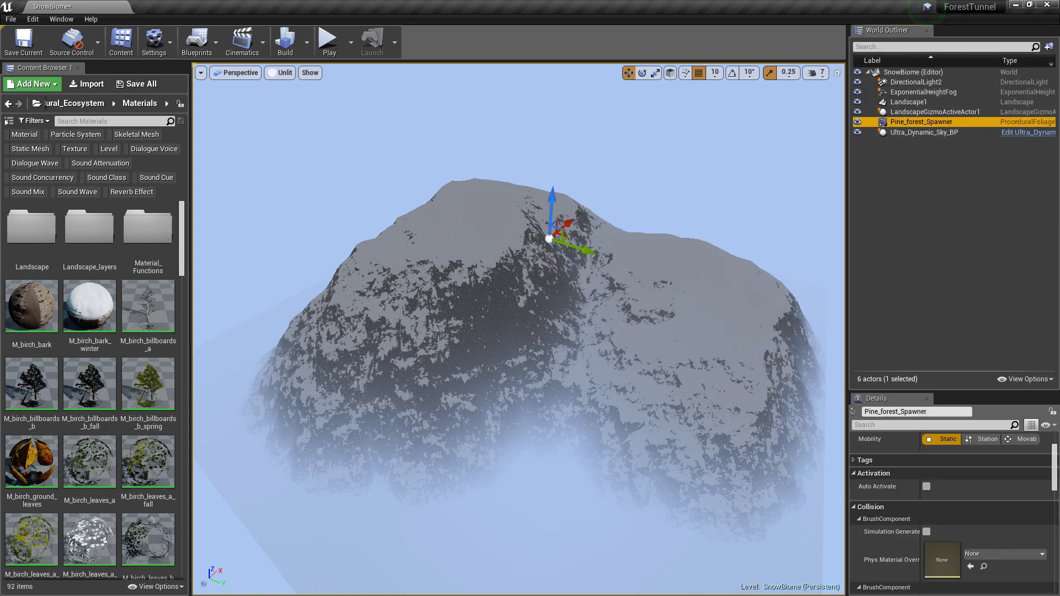
pyautogui.scroll(-5, 988, 482)
pyautogui.scroll(5, 988, 481)
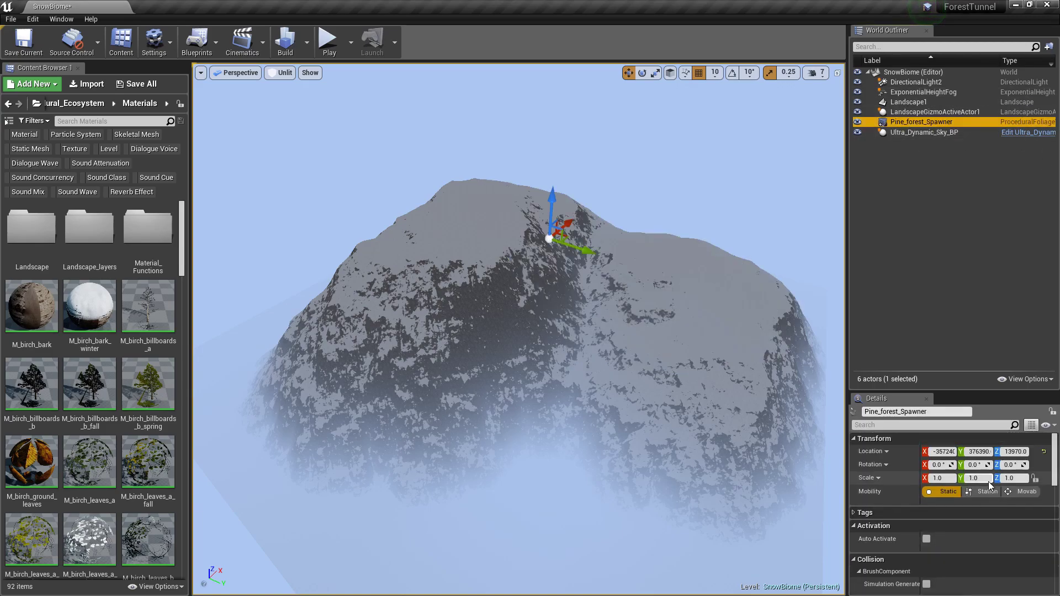
pyautogui.click(949, 479)
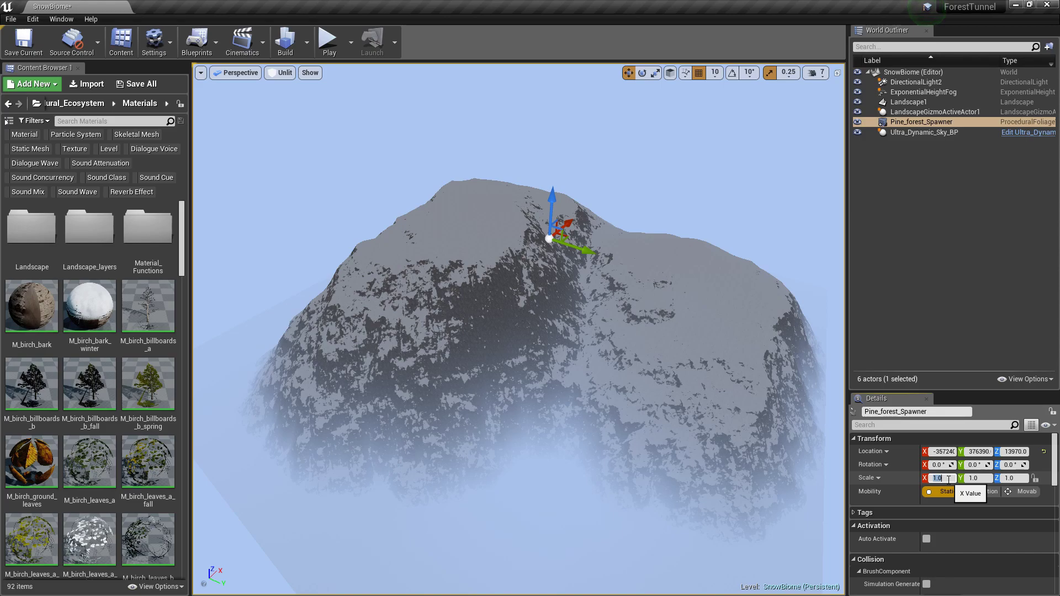
pyautogui.write('80')
pyautogui.write('0')
pyautogui.press('Return')
pyautogui.click(974, 478)
pyautogui.write('9')
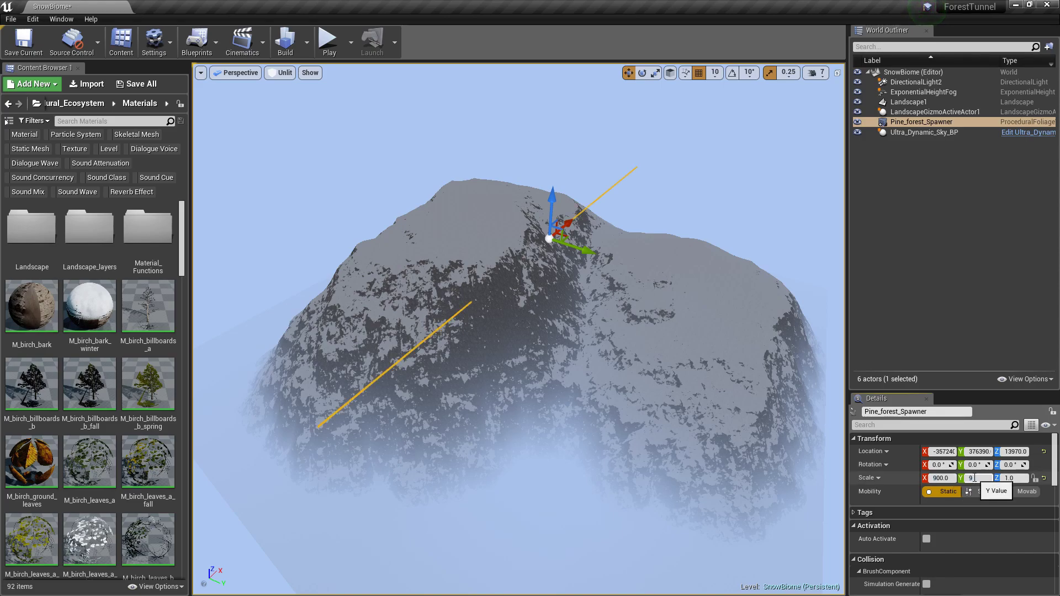
pyautogui.press('BackSpace')
pyautogui.press('Return')
# Shift the spawner along X over the mountain and set its Z scale to 500.
pyautogui.press('f')
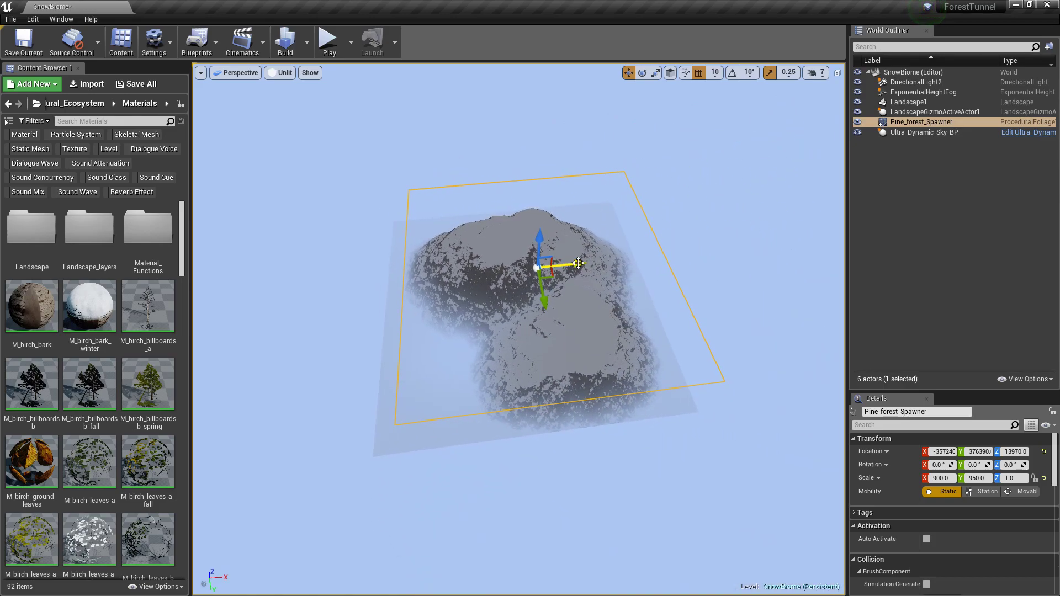
pyautogui.moveTo(578, 263)
pyautogui.mouseDown()
pyautogui.moveTo(520, 266)
pyautogui.moveTo(585, 260)
pyautogui.mouseUp()
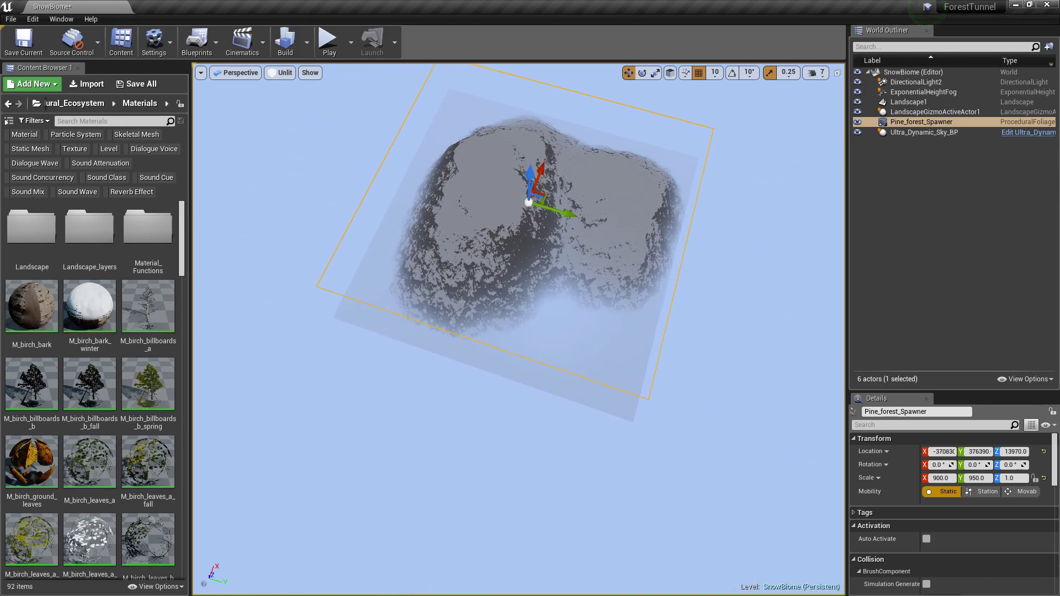
pyautogui.click(1012, 478)
pyautogui.write('5')
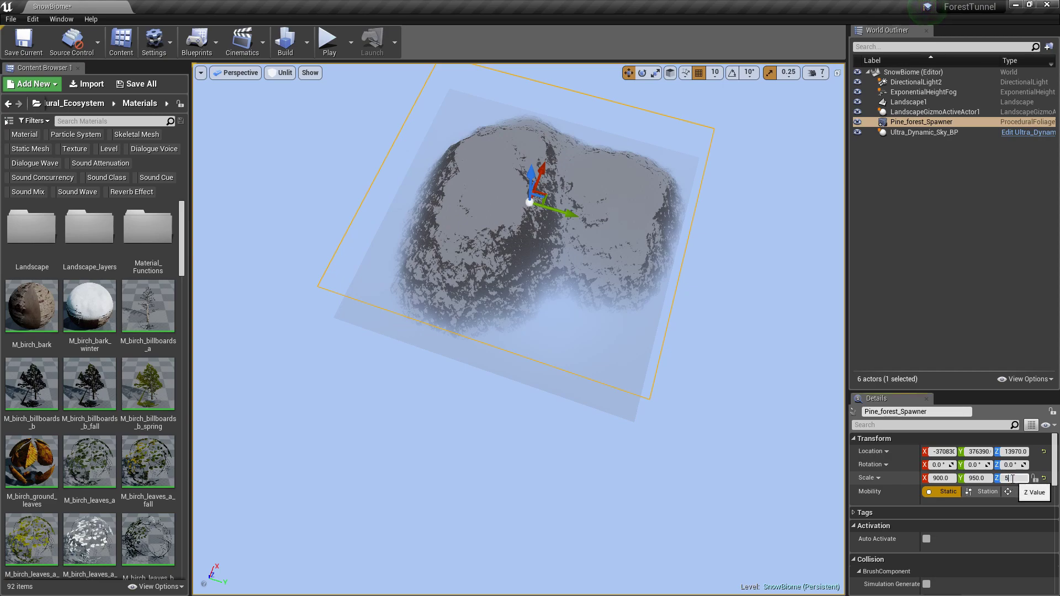
pyautogui.write('00')
pyautogui.press('Return')
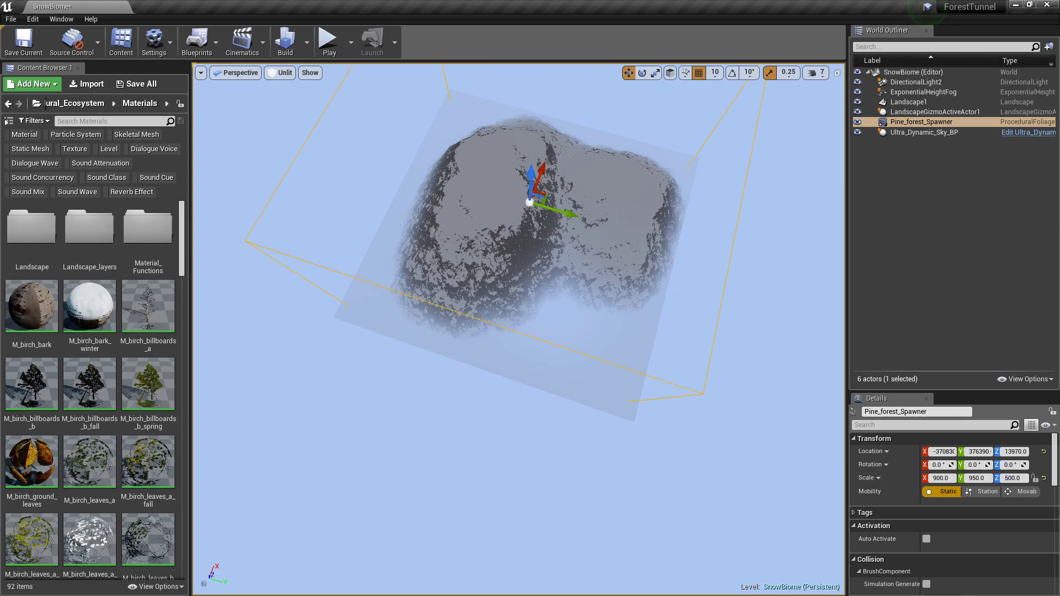
pyautogui.moveTo(543, 221)
pyautogui.keyDown('alt'); pyautogui.mouseDown()
pyautogui.moveTo(544, 293)
pyautogui.moveTo(544, 266)
pyautogui.mouseUp(); pyautogui.keyUp('alt')
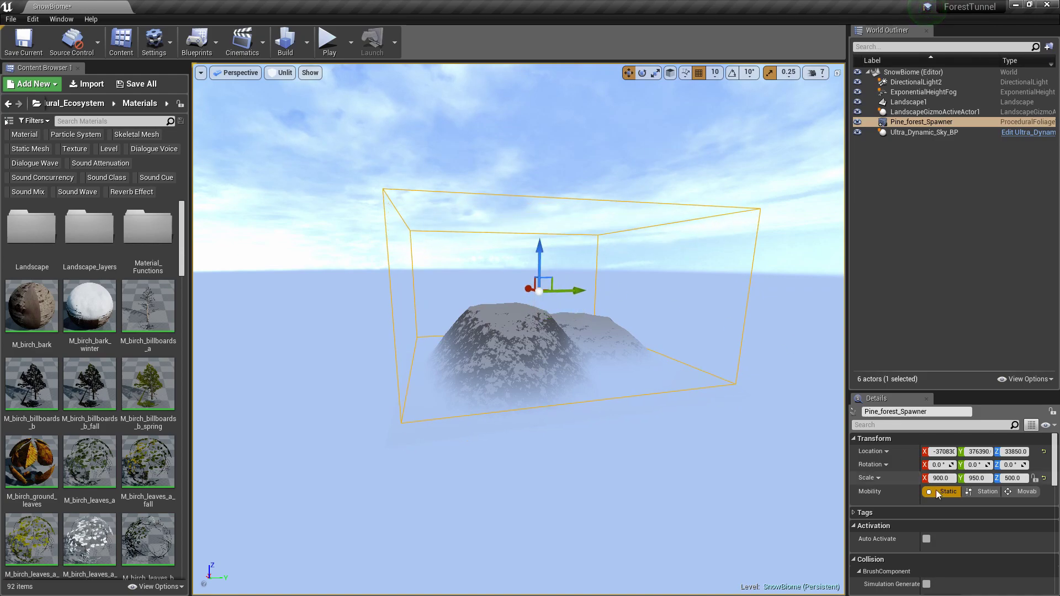
# Assign Winter_pine_forest from the Pine_forest folder as the foliage spawner and resimulate.
pyautogui.scroll(-5, 945, 500)
pyautogui.scroll(-5, 946, 500)
pyautogui.scroll(-5, 946, 500)
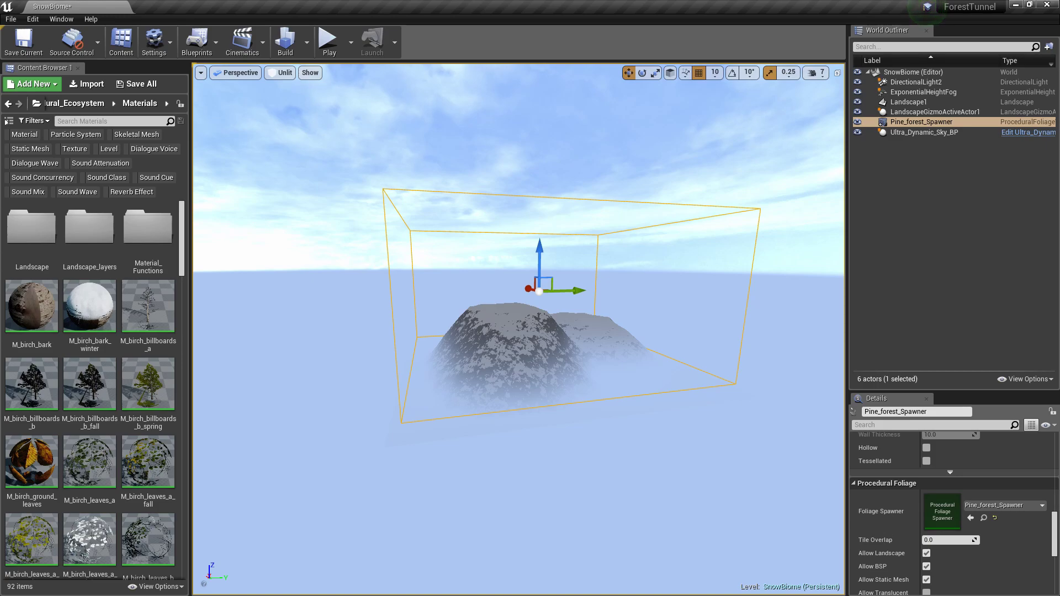
pyautogui.click(983, 517)
pyautogui.scroll(-3, 288, 359)
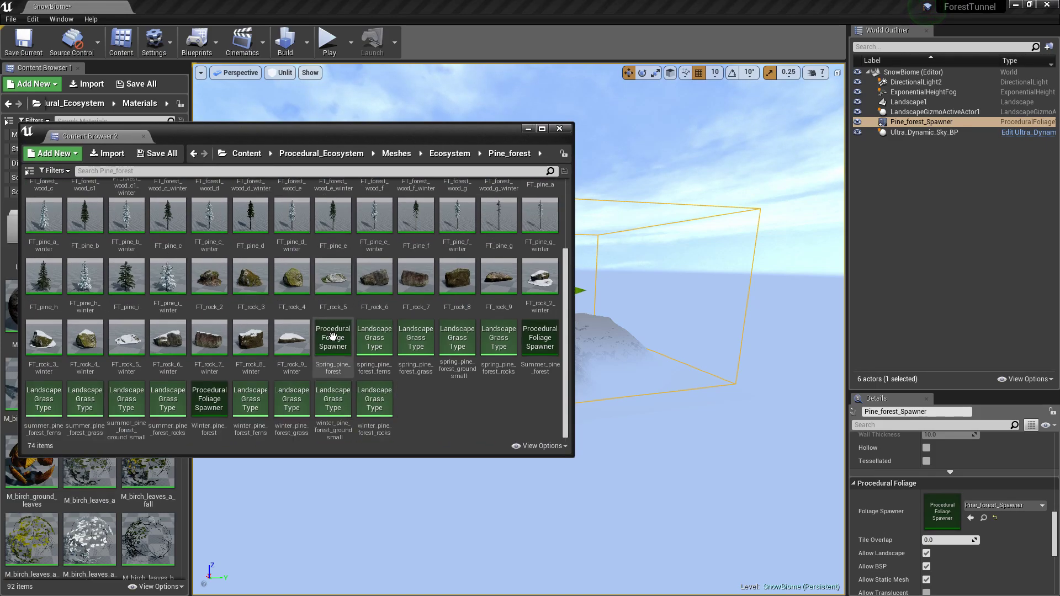
pyautogui.moveTo(210, 409); pyautogui.dragTo(939, 515)
pyautogui.scroll(-5, 982, 533)
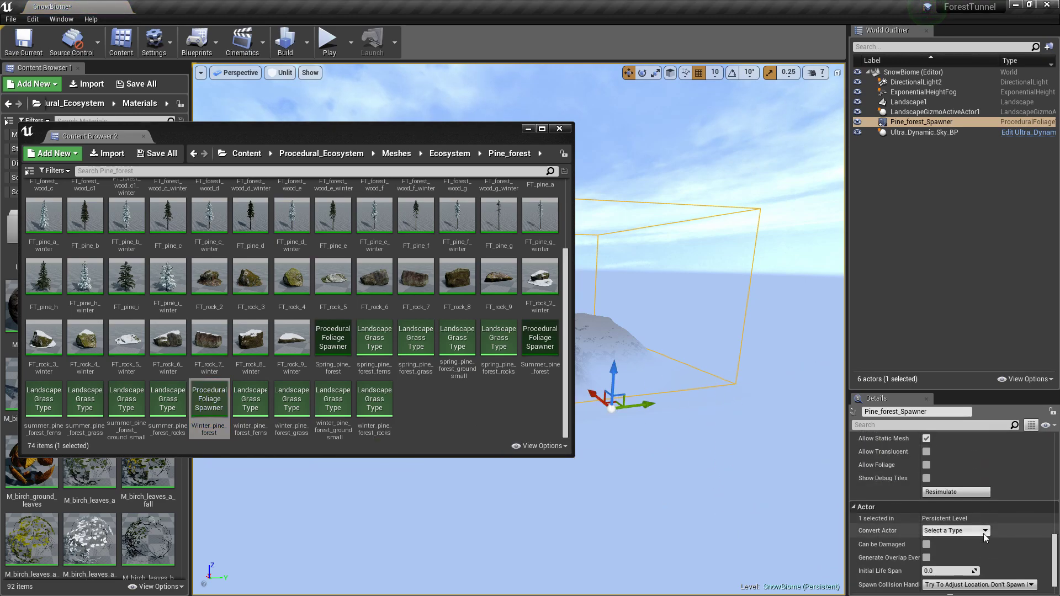
pyautogui.click(939, 491)
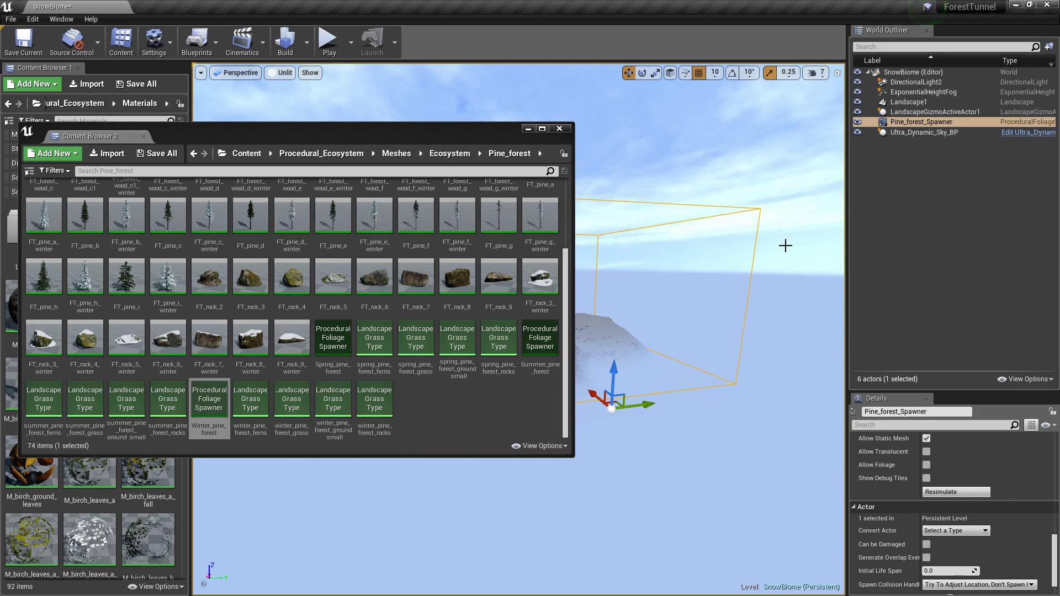
# Put away Content Browser 2, reselect Pine_forest_Spawner, and resimulate to fill the mountain with snowy pines.
pyautogui.moveTo(786, 246); pyautogui.dragTo(679, 212)
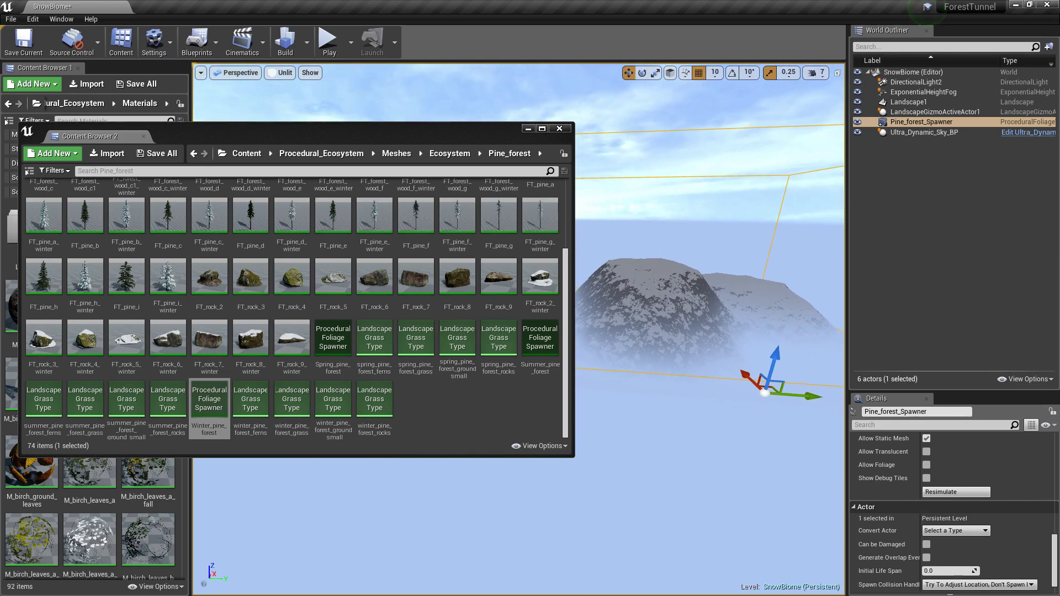
pyautogui.click(528, 129)
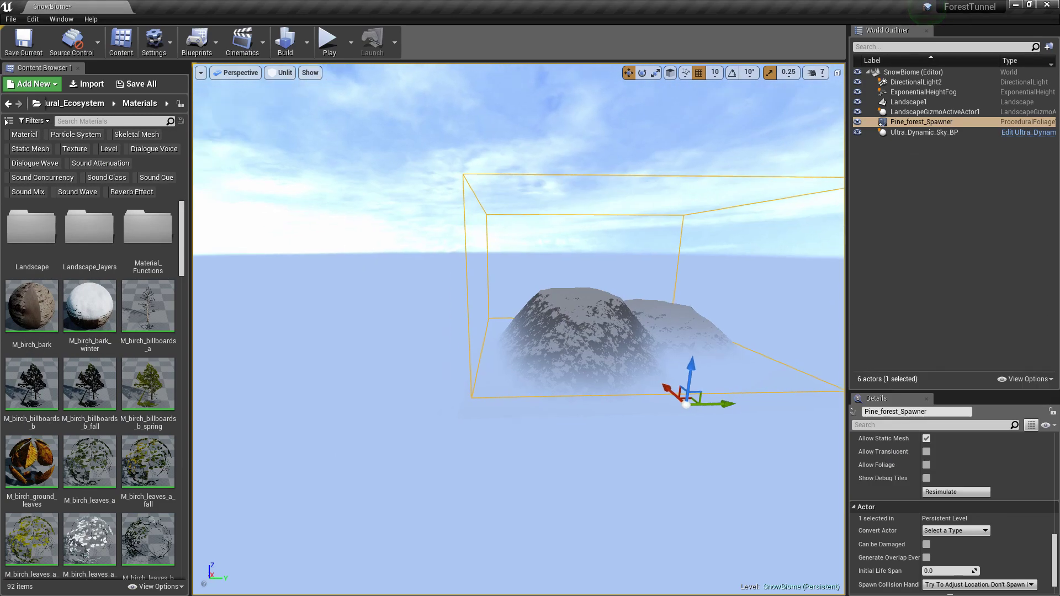
pyautogui.moveTo(528, 331); pyautogui.dragTo(528, 221)
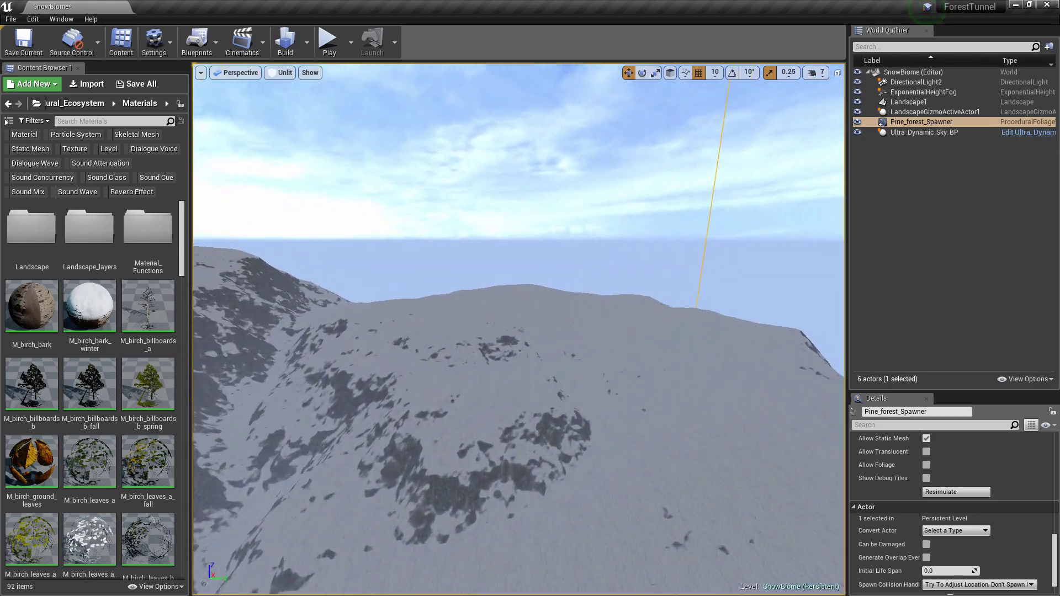
pyautogui.press('f')
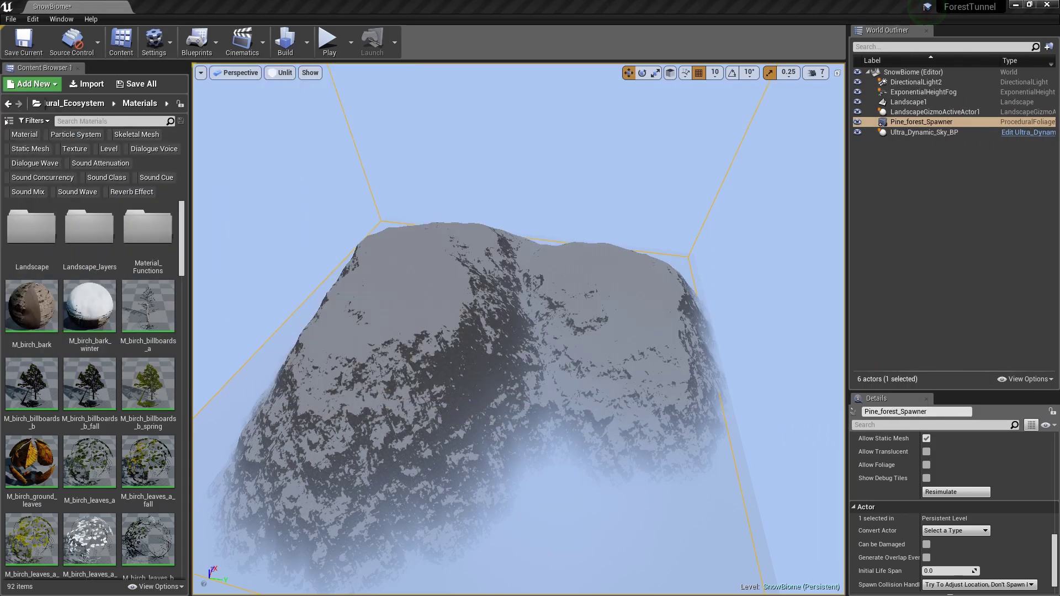
pyautogui.press('Escape')
pyautogui.click(935, 112)
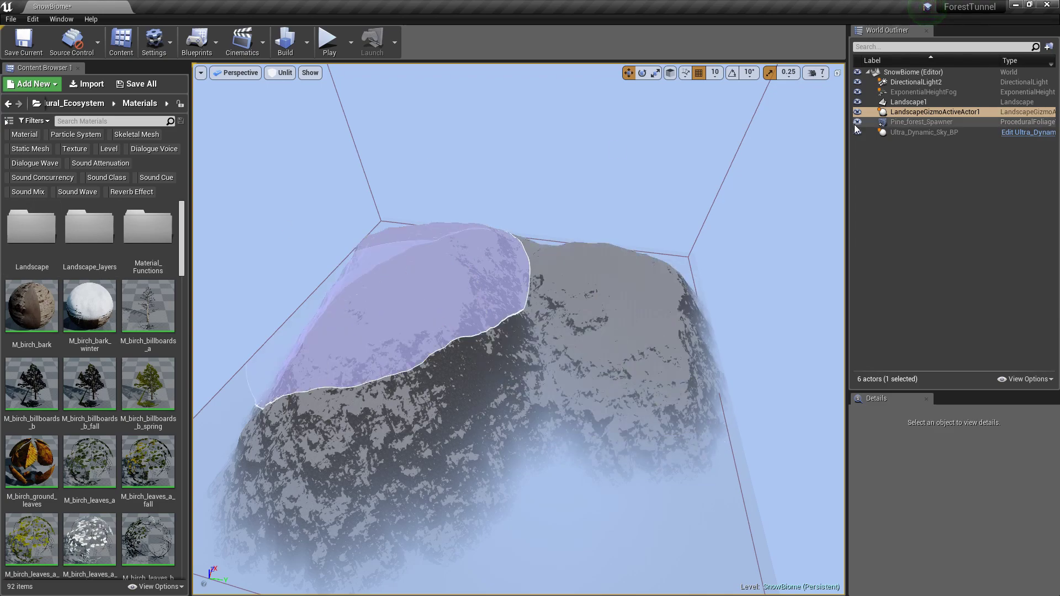
pyautogui.click(880, 122)
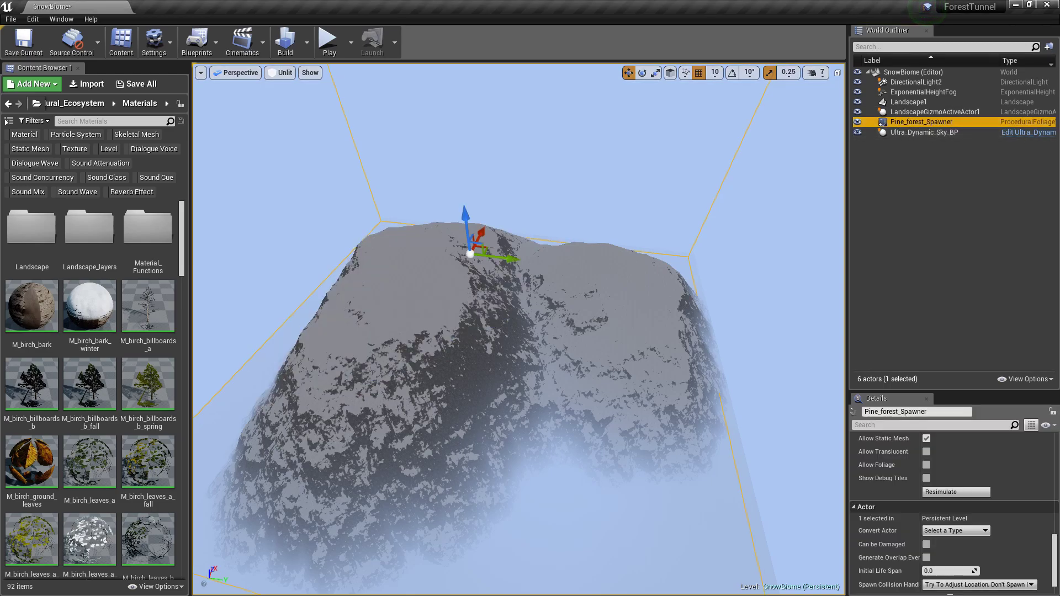
pyautogui.click(963, 491)
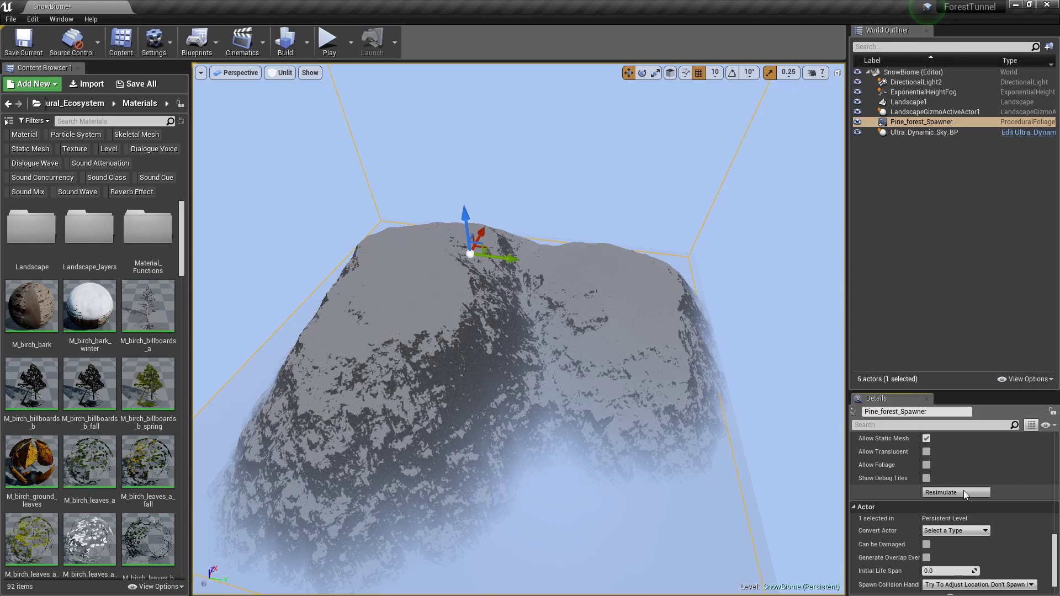
pyautogui.click(963, 490)
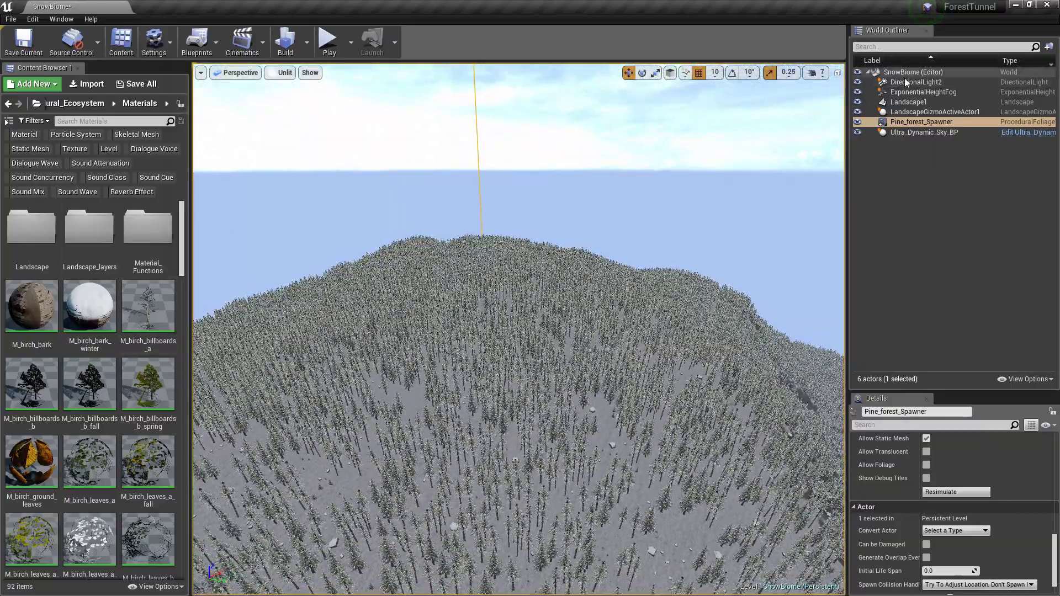
# Delete the directional light, ExponentialHeightFog and Ultra_Dynamic_Sky_BP, confirming the reference warnings.
pyautogui.click(910, 83)
pyautogui.press('Delete')
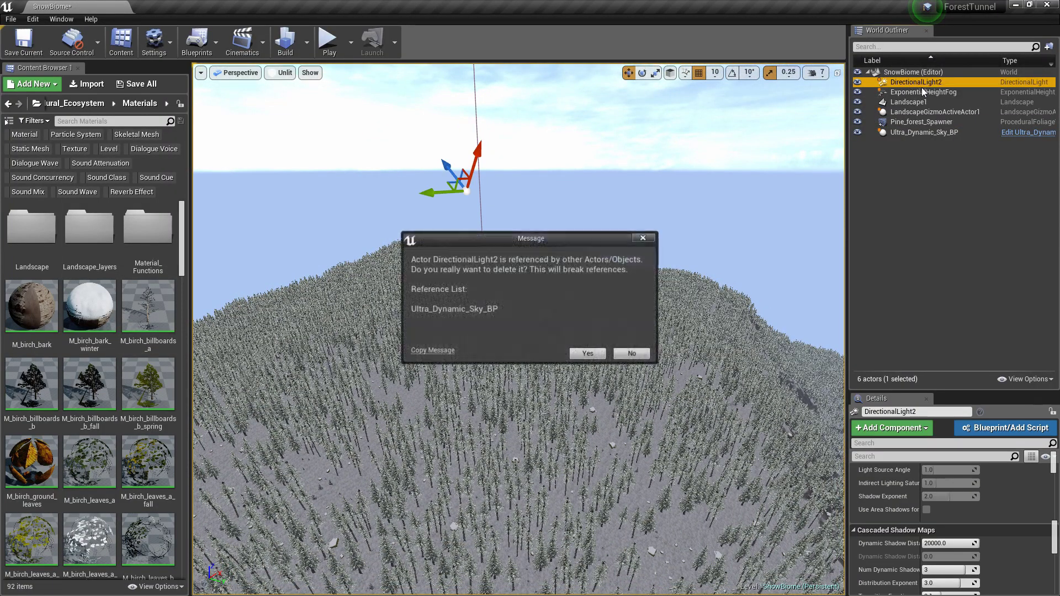
pyautogui.click(591, 354)
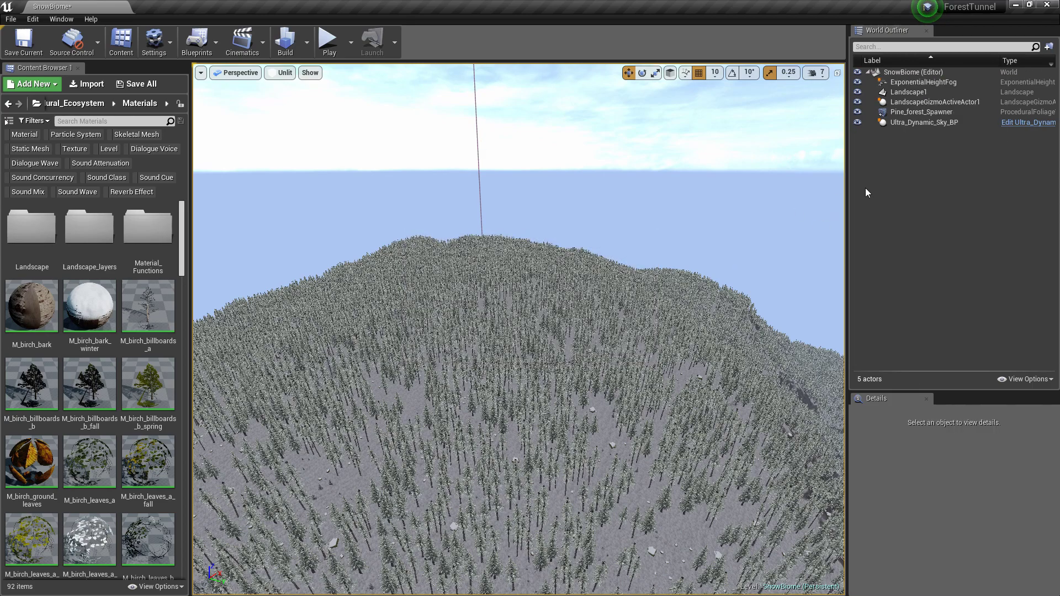
pyautogui.click(923, 81)
pyautogui.press('Delete')
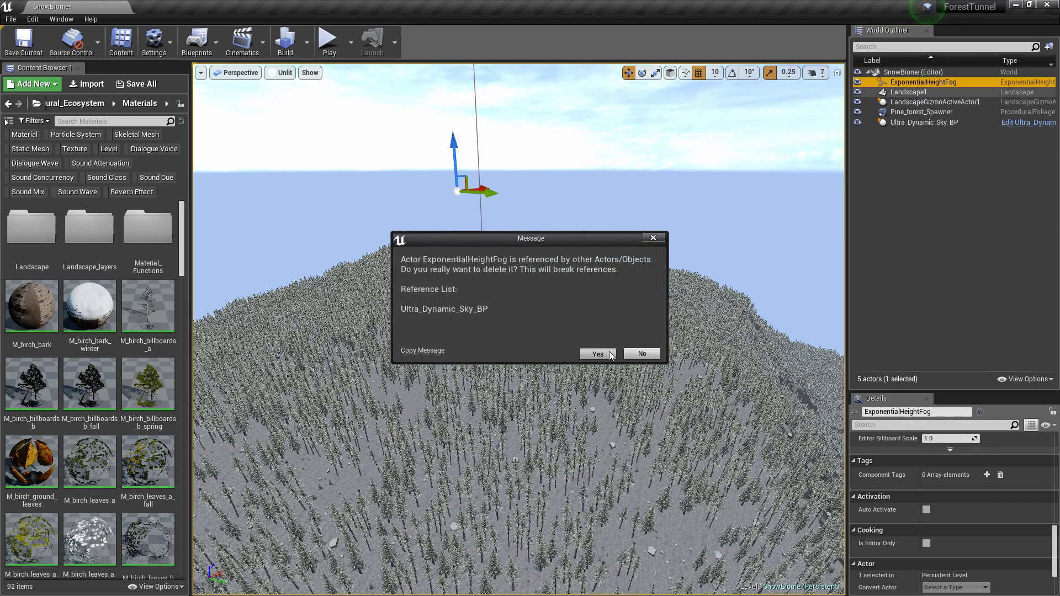
pyautogui.click(598, 354)
pyautogui.click(915, 102)
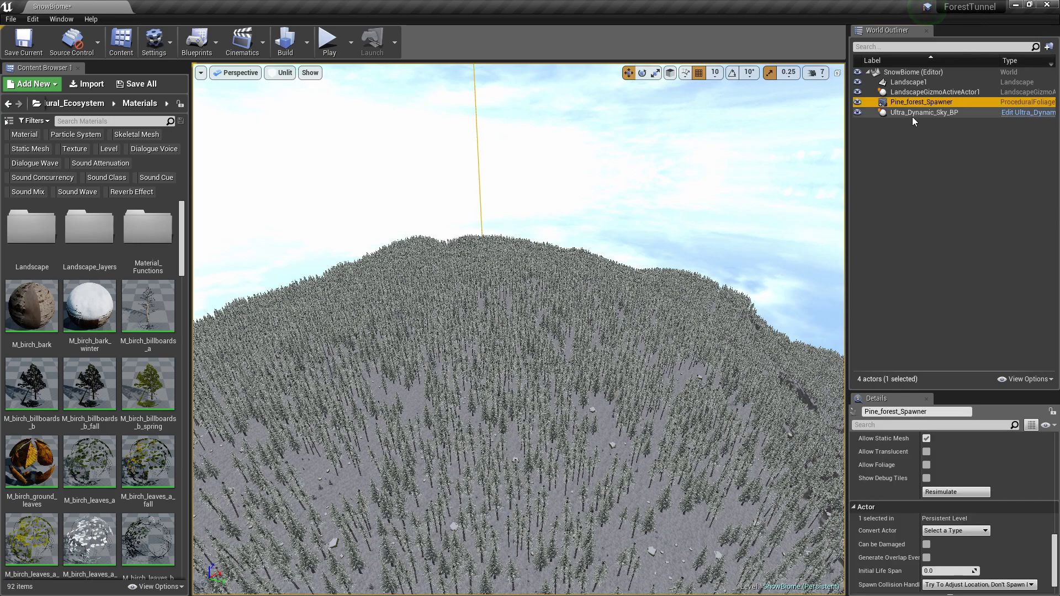
pyautogui.click(912, 113)
pyautogui.press('Delete')
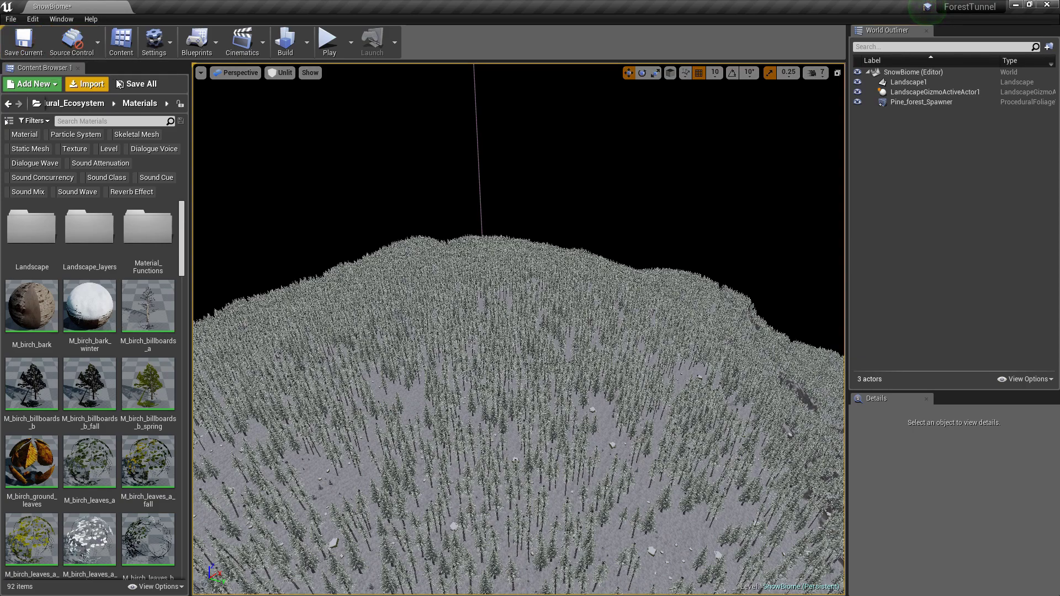
# Save the SnowBiome map.
pyautogui.click(138, 84)
pyautogui.click(634, 410)
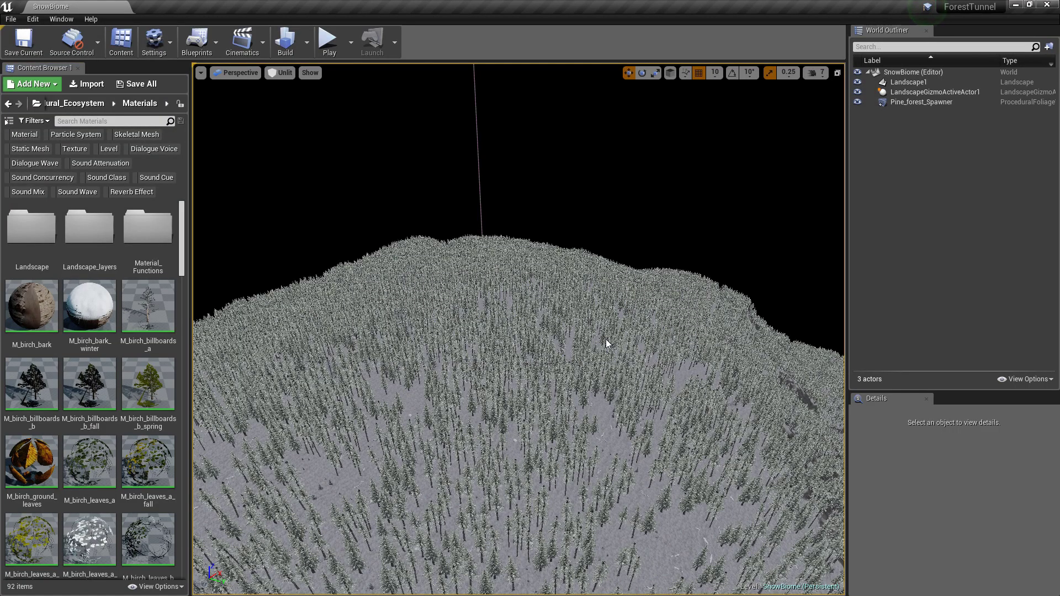
pyautogui.moveTo(605, 338); pyautogui.dragTo(574, 331, button='right')
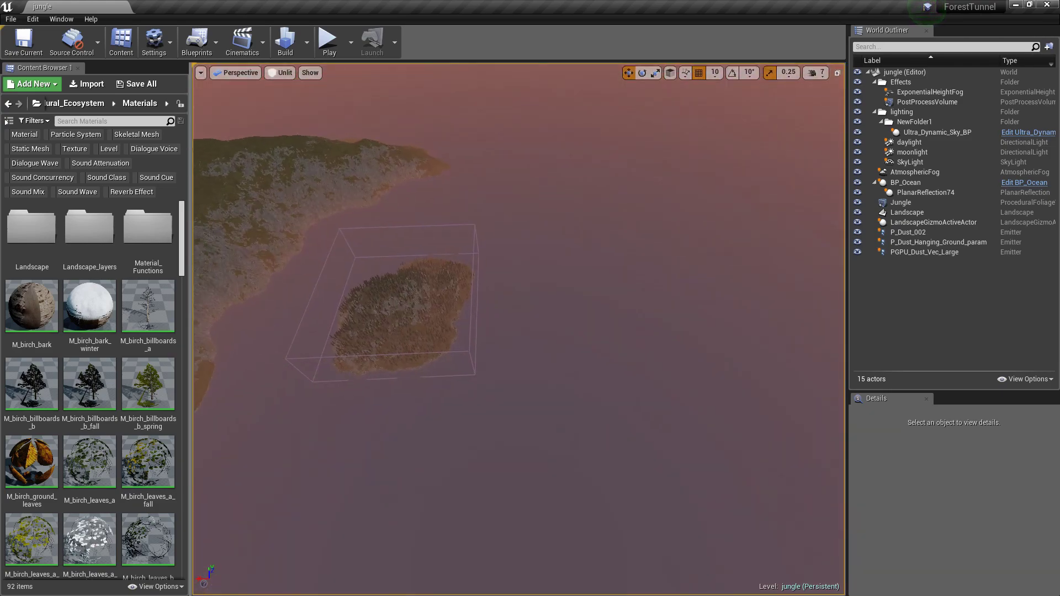
# Add SnowBiome as an existing streamed level through the Levels window.
pyautogui.click(61, 19)
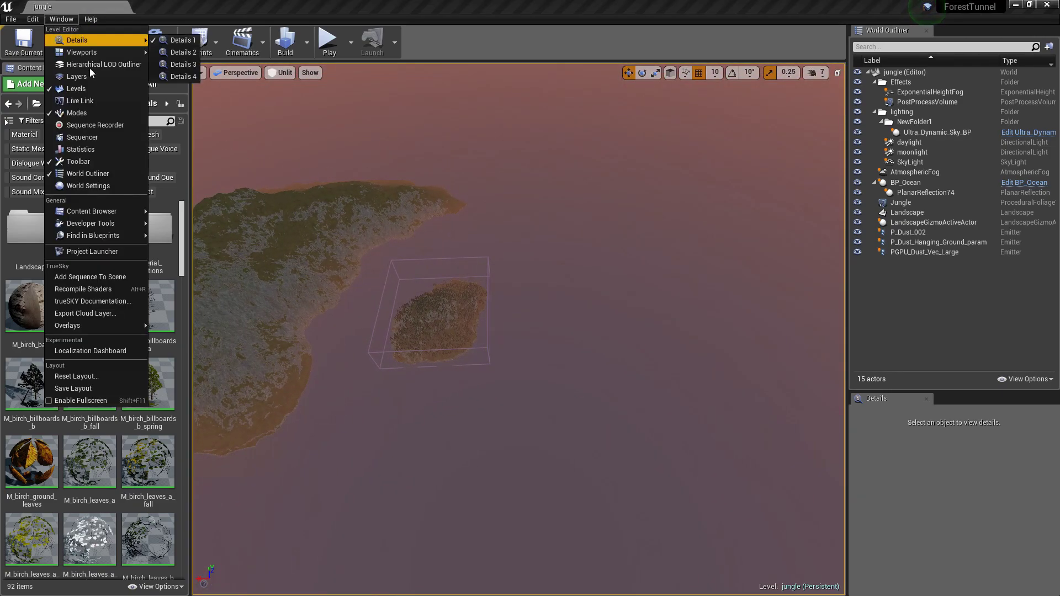
pyautogui.click(89, 97)
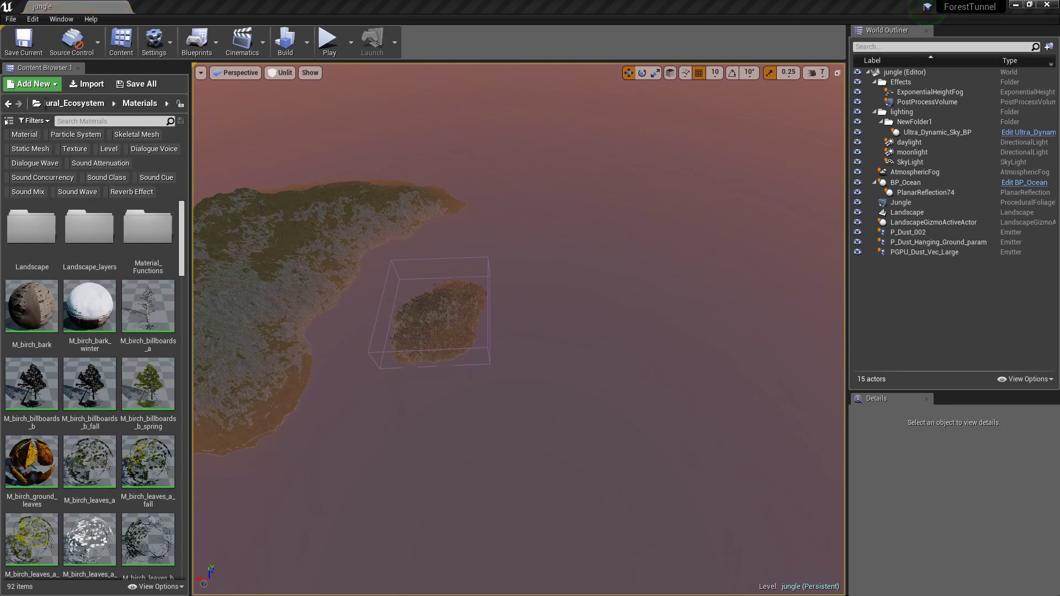
pyautogui.click(417, 88)
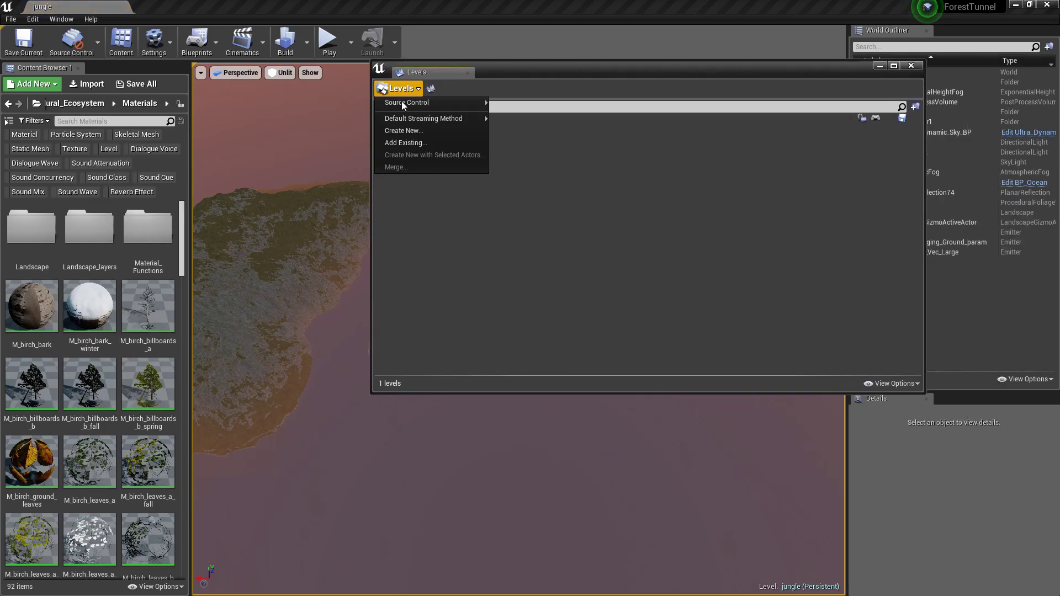
pyautogui.click(420, 143)
pyautogui.doubleClick(418, 203)
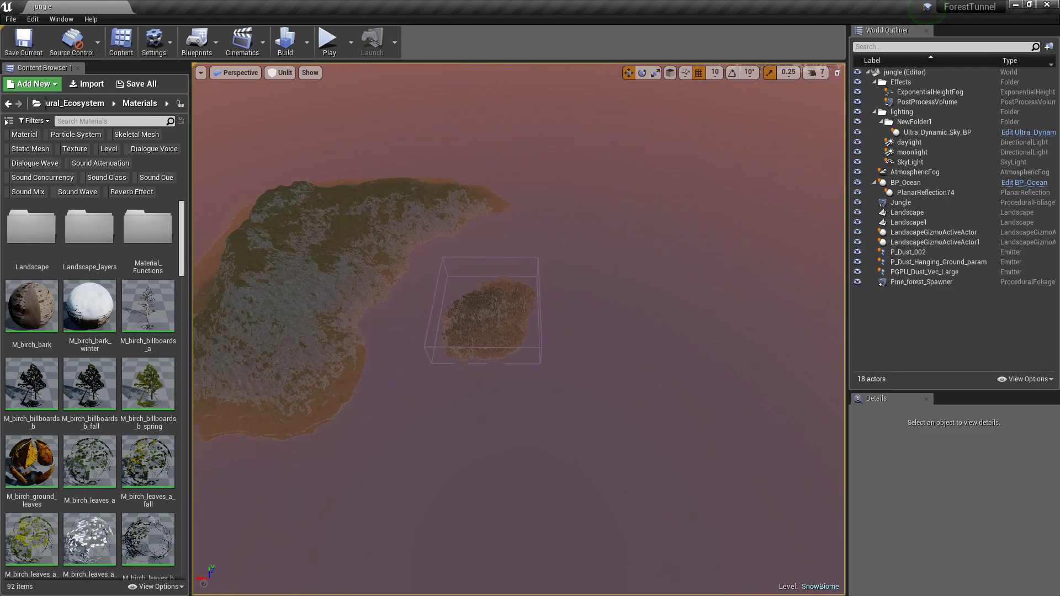
# Select Landscape1 and Pine_forest_Spawner together and move them farther out to sea.
pyautogui.moveTo(572, 244)
pyautogui.mouseDown(button='right')
pyautogui.moveTo(573, 209)
pyautogui.moveTo(659, 222)
pyautogui.mouseUp(button='right')
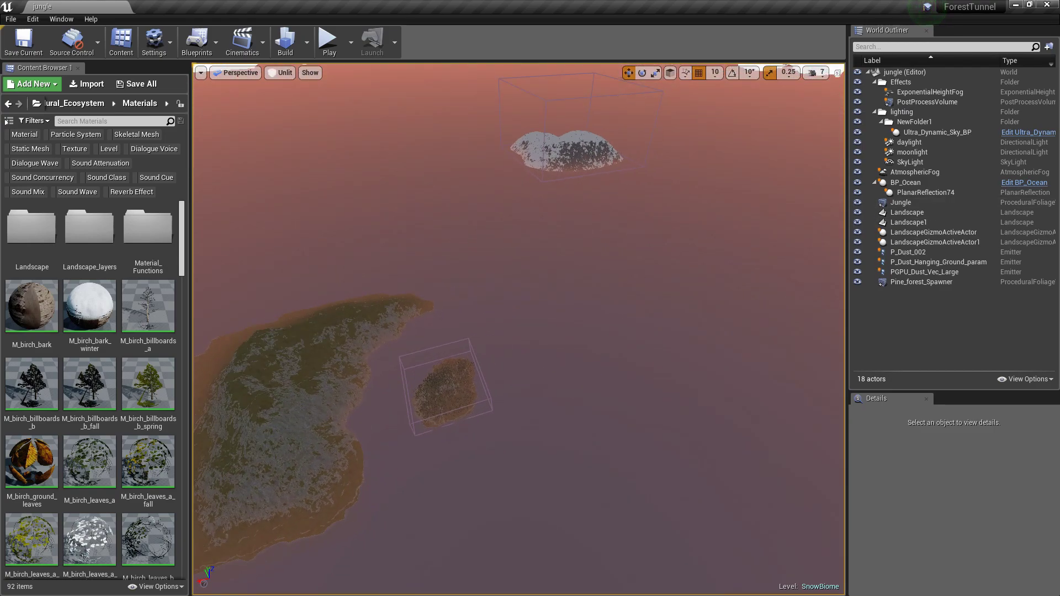
pyautogui.click(594, 168)
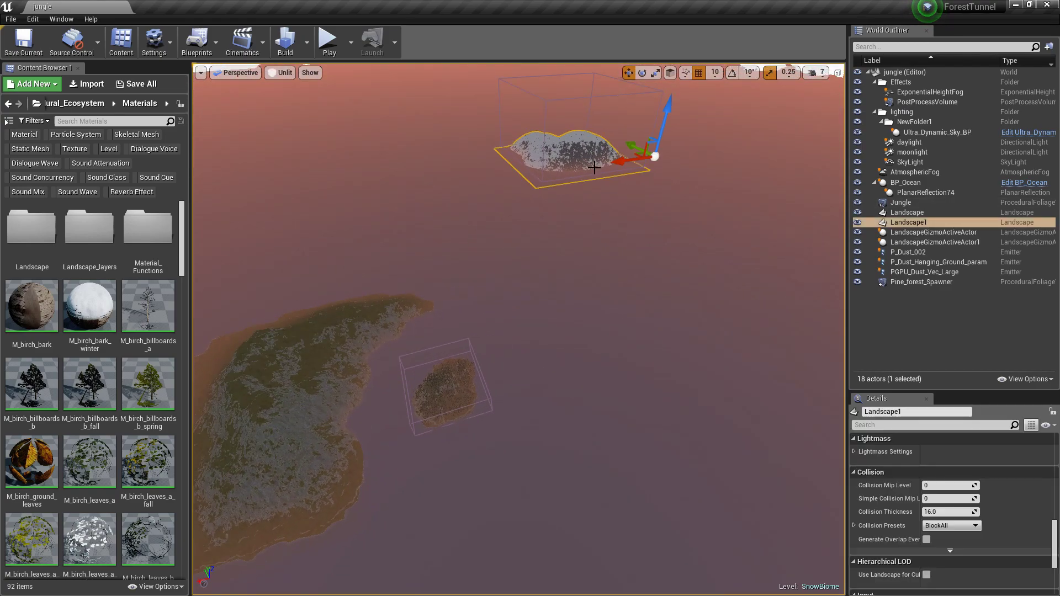
pyautogui.keyDown('ctrl'); pyautogui.click(550, 105); pyautogui.keyUp('ctrl')
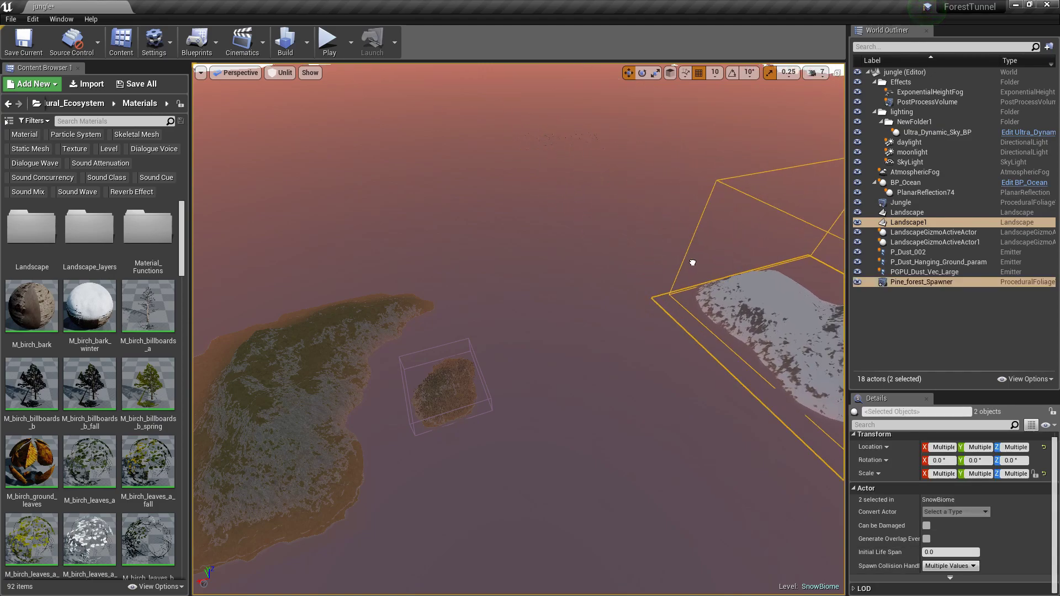
pyautogui.moveTo(555, 112); pyautogui.dragTo(679, 239)
pyautogui.press('f')
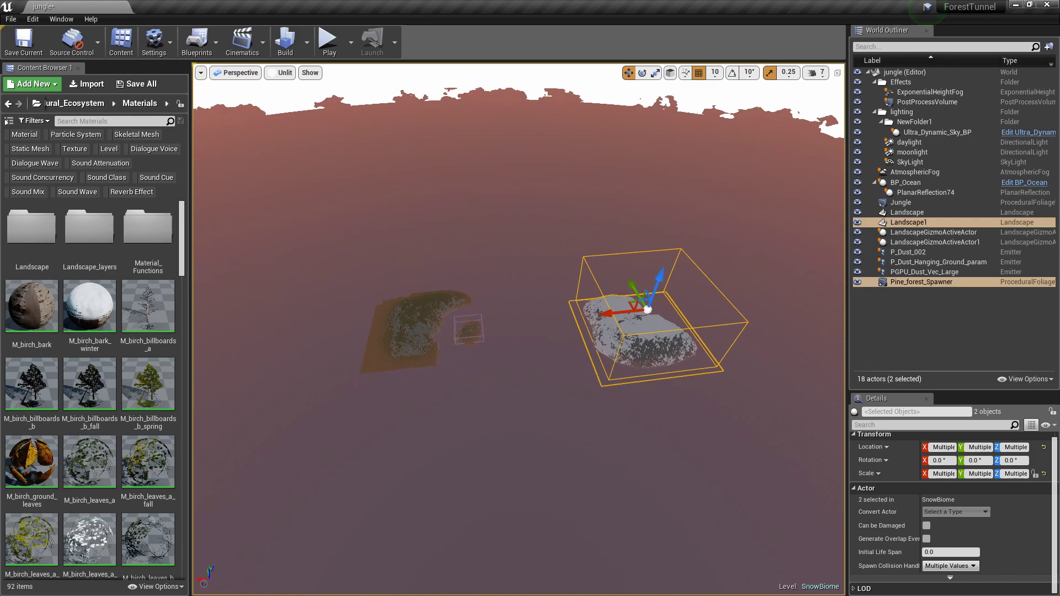
# Rotate the snow island and its spawner around the Z axis, then fly into the forest.
pyautogui.press('e')
pyautogui.moveTo(550, 295); pyautogui.dragTo(651, 307)
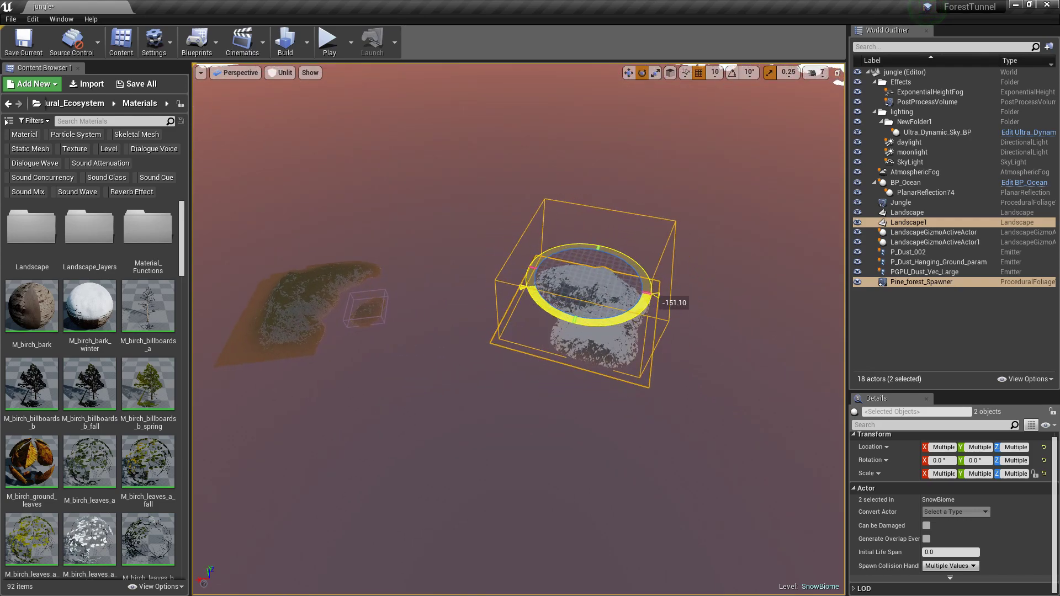
pyautogui.click(482, 326)
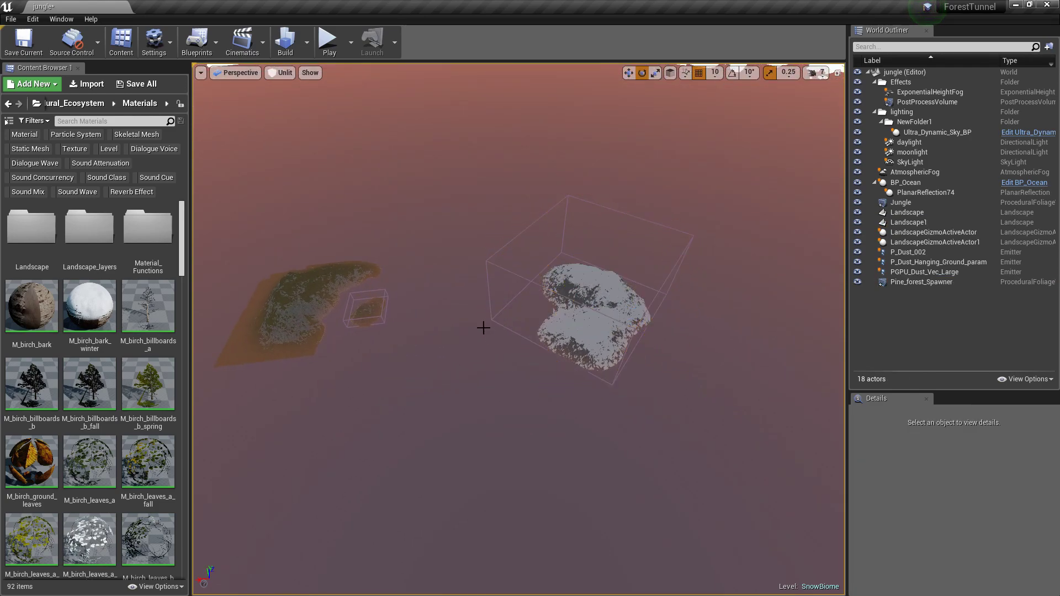
pyautogui.moveTo(483, 327); pyautogui.dragTo(482, 287)
pyautogui.moveTo(483, 288)
pyautogui.mouseDown(button='right')
pyautogui.moveTo(483, 232)
pyautogui.moveTo(482, 331)
pyautogui.moveTo(483, 232)
pyautogui.mouseUp(button='right')
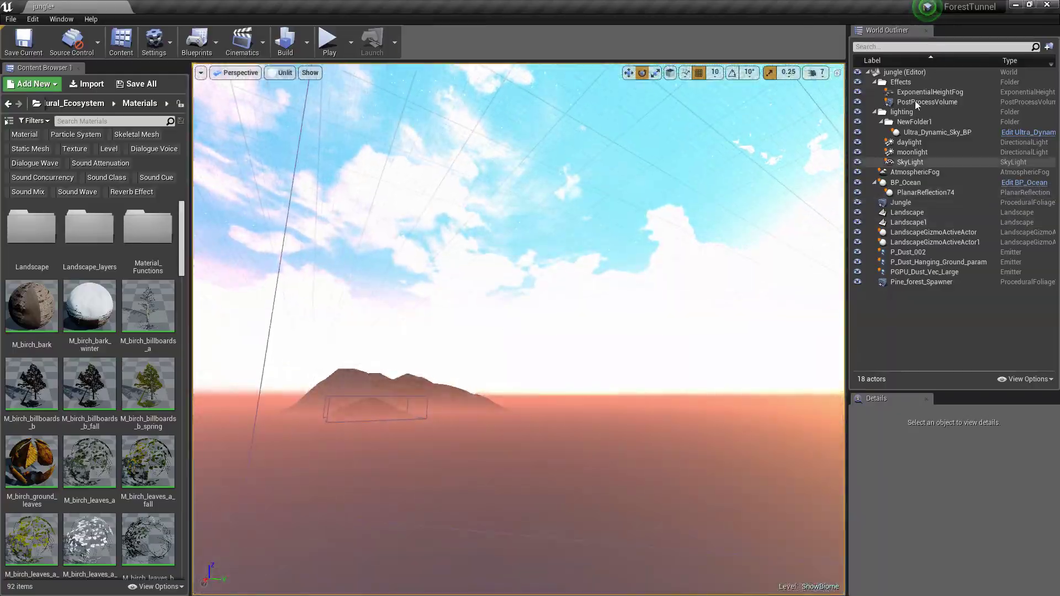
# Select the jungle's PostProcessVolume in the Outliner and frame it in the viewport.
pyautogui.click(927, 103)
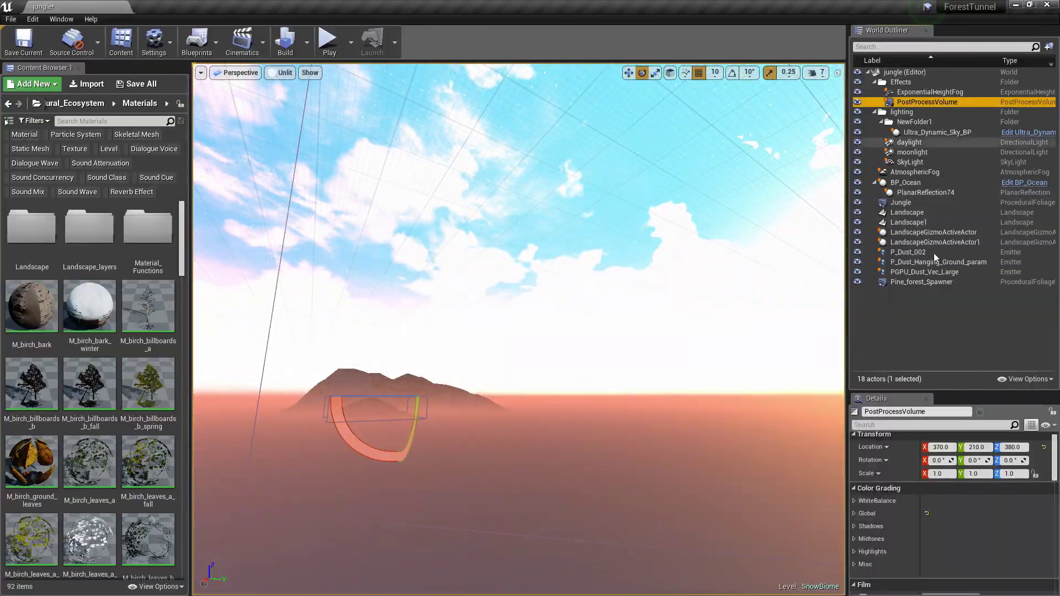
pyautogui.scroll(-5, 950, 505)
pyautogui.scroll(-5, 949, 505)
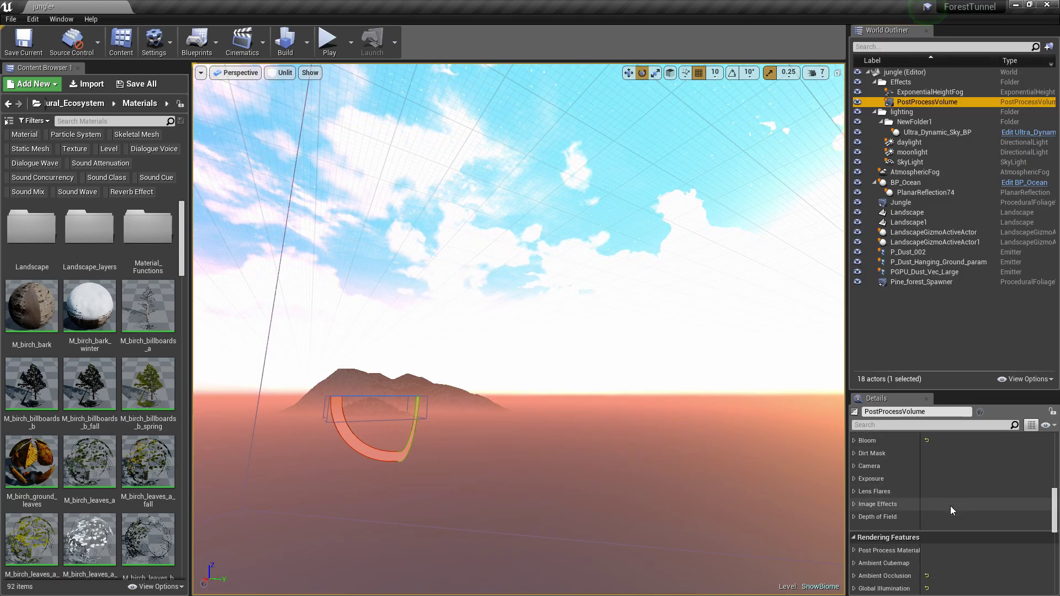
pyautogui.scroll(-5, 949, 506)
pyautogui.scroll(-5, 949, 505)
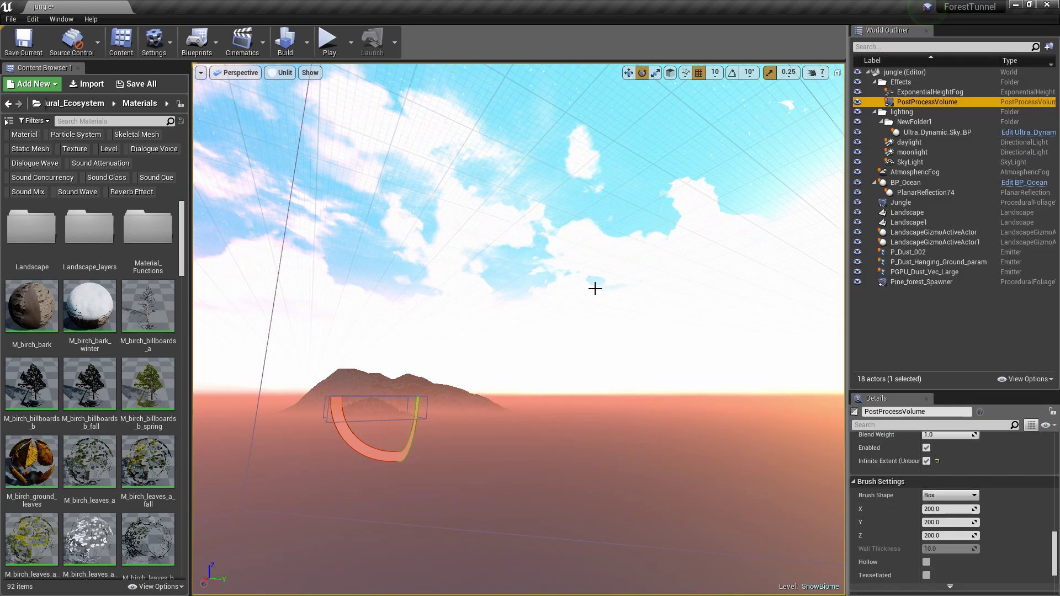
pyautogui.moveTo(594, 286); pyautogui.dragTo(594, 310, button='right')
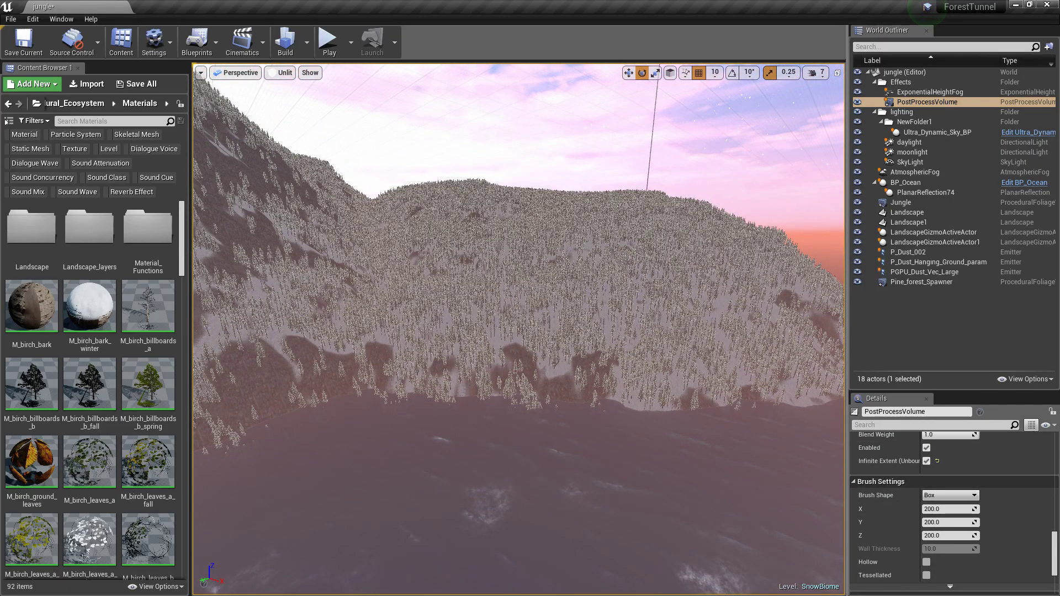
pyautogui.press('f')
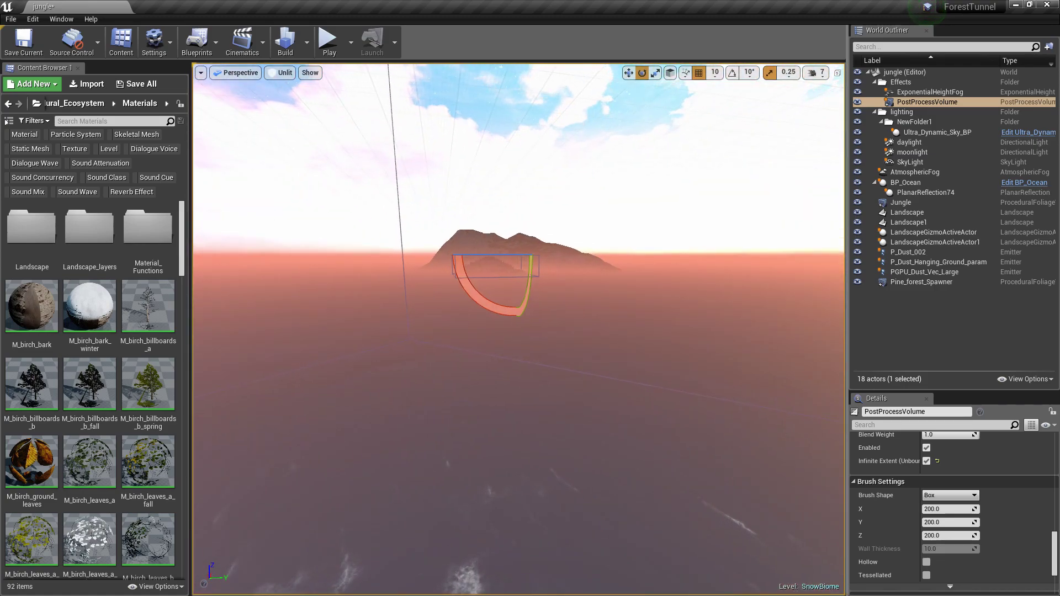
# Uncheck Infinite Extent (Unbound) on the PostProcessVolume and switch the viewport from Unlit to Lit.
pyautogui.scroll(1, 929, 467)
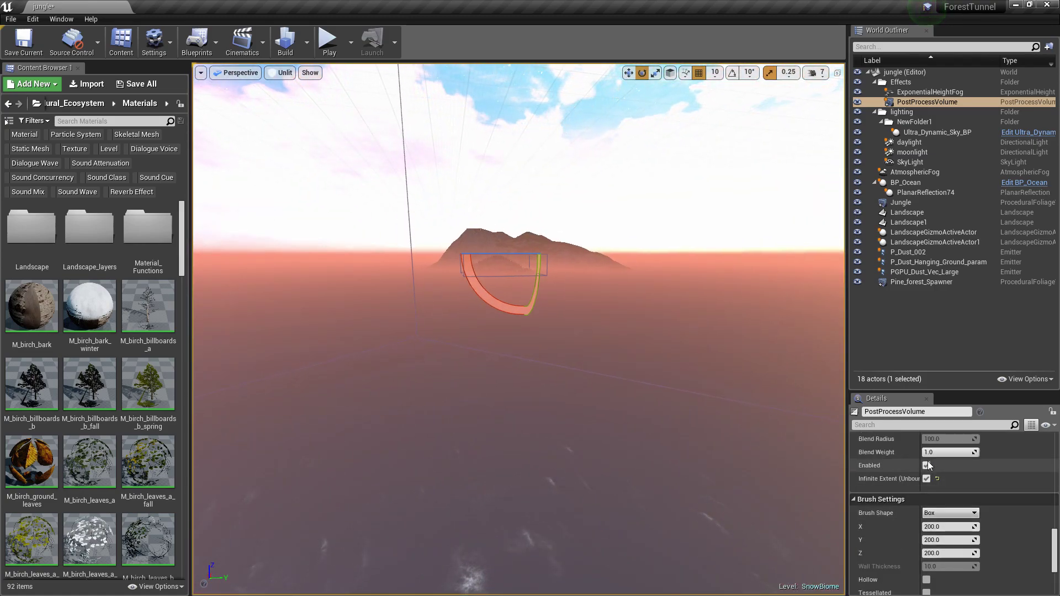
pyautogui.scroll(3, 929, 466)
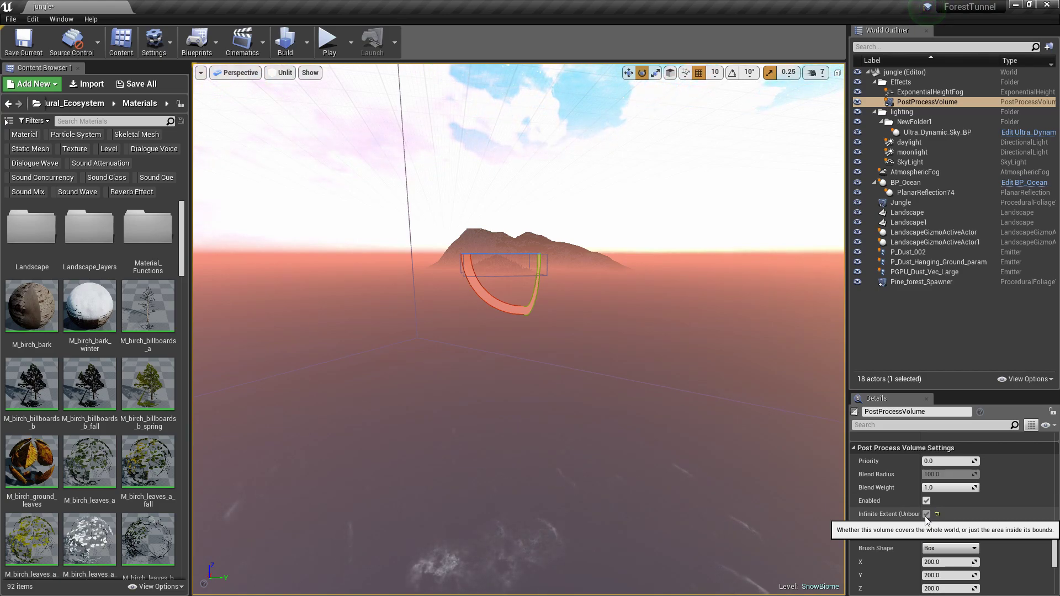
pyautogui.click(927, 514)
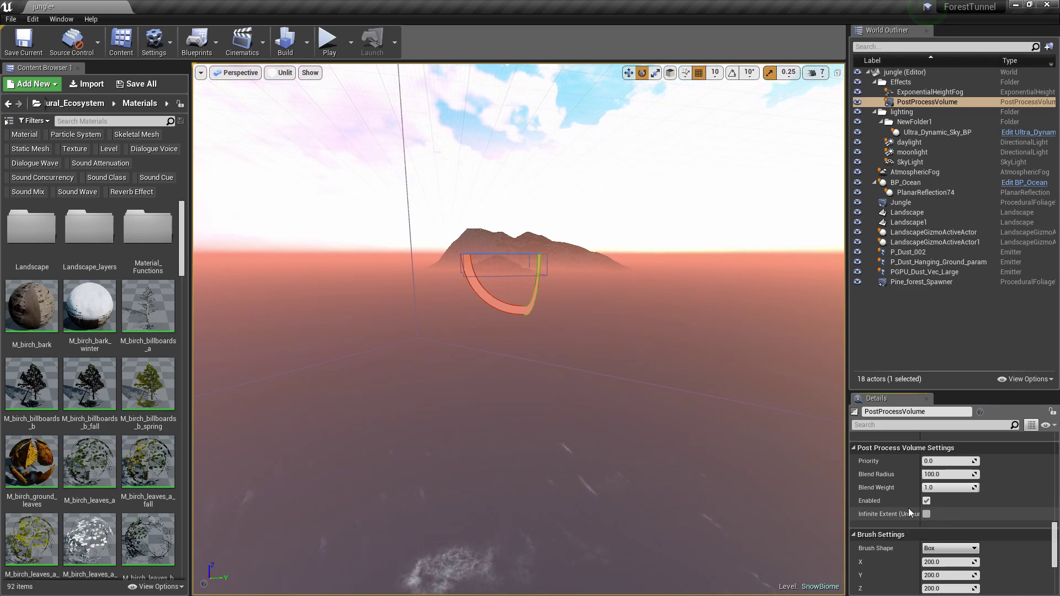
pyautogui.click(280, 73)
pyautogui.click(282, 95)
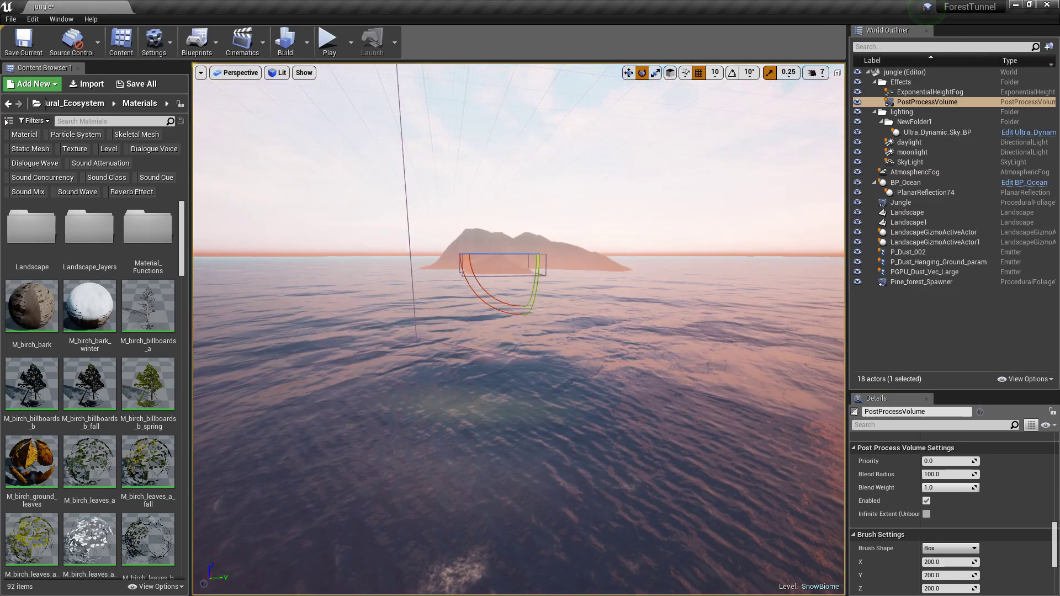
pyautogui.moveTo(387, 276); pyautogui.dragTo(364, 287)
pyautogui.press('f')
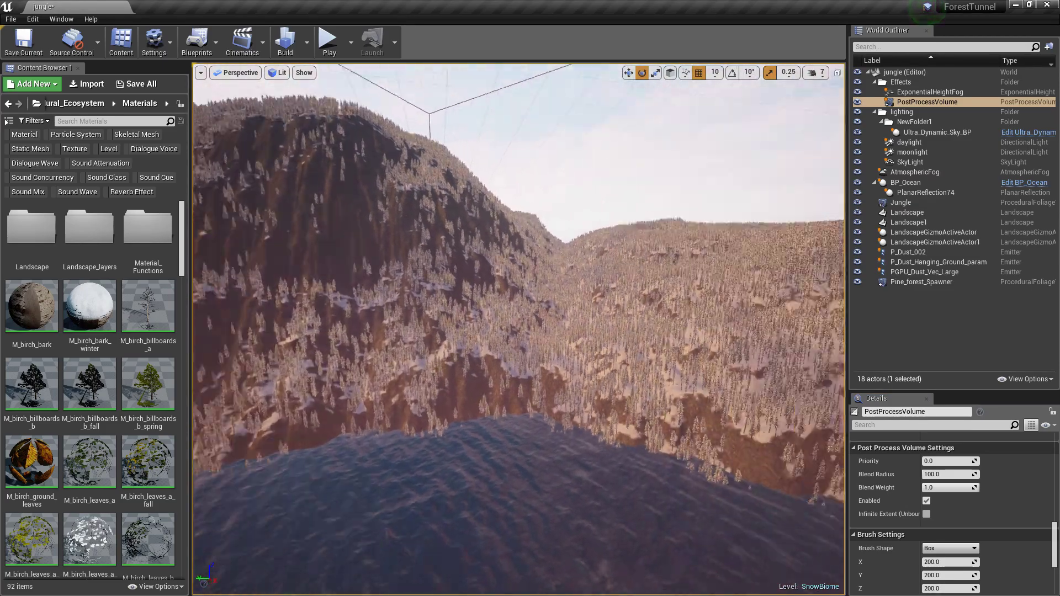
pyautogui.moveTo(441, 249); pyautogui.dragTo(441, 309)
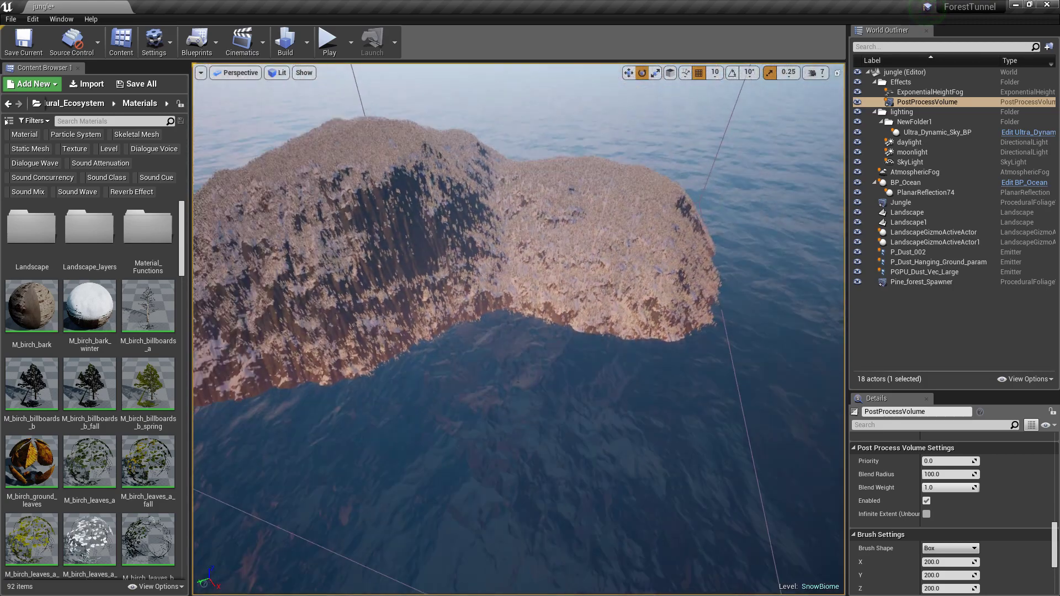